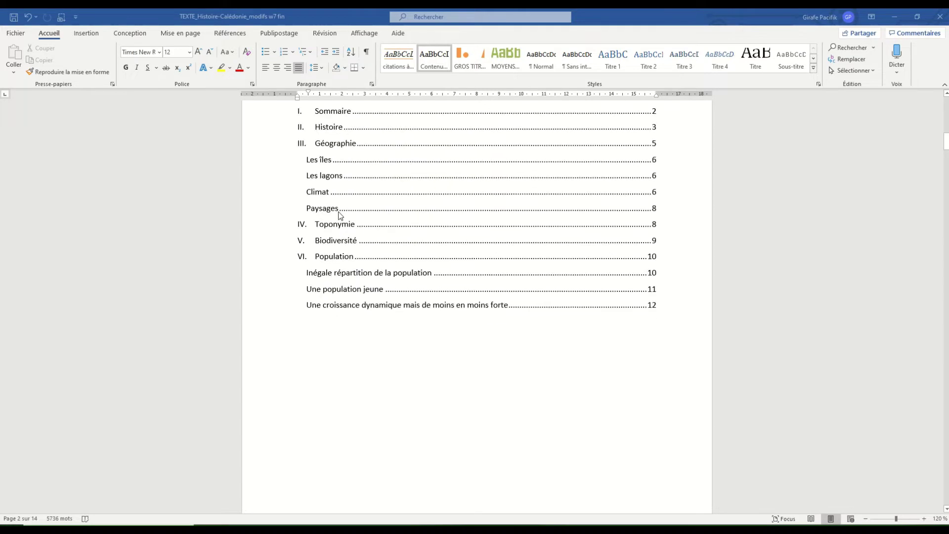
Look over the Sommaire page and the start of the Histoire chapter, including the page margins.
scroll(340, 216, up, 3)
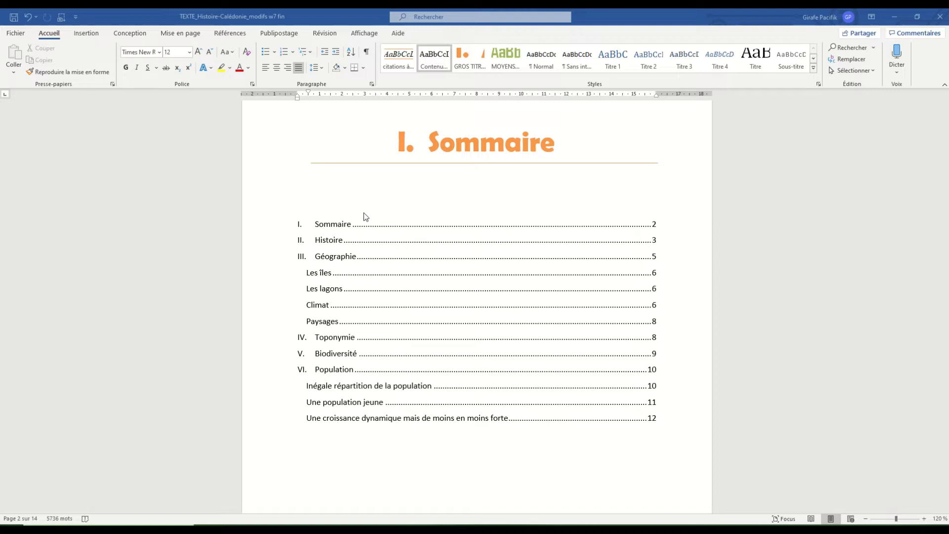
scroll(387, 229, up, 3)
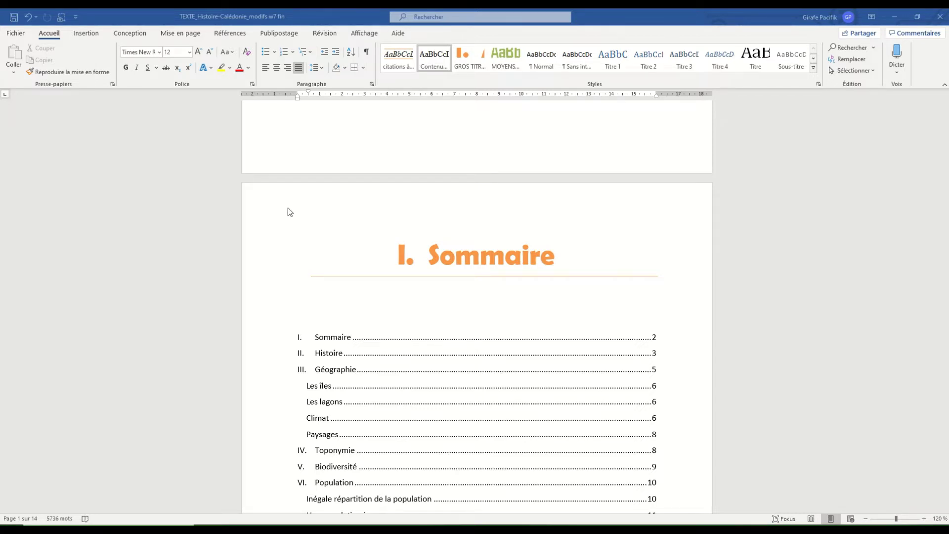
scroll(287, 207, up, 3)
scroll(299, 266, down, 14)
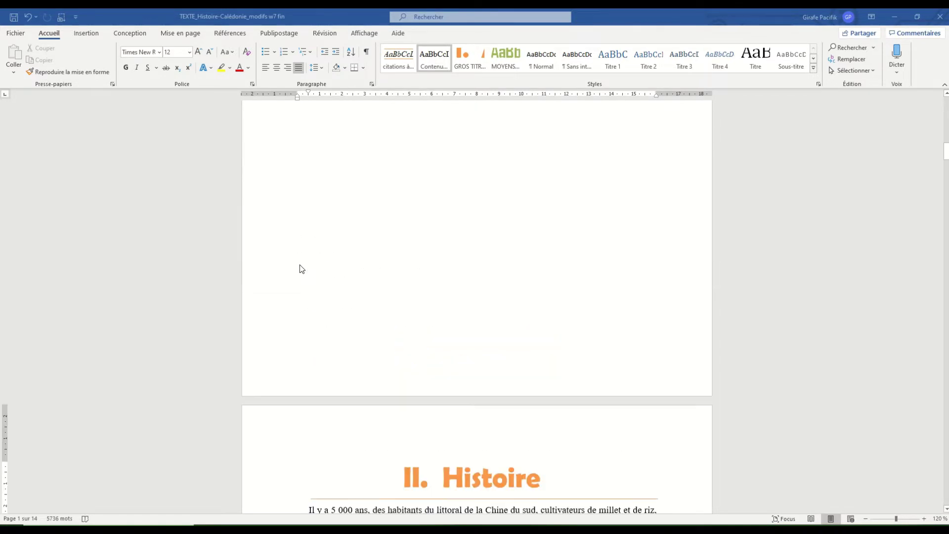
scroll(363, 280, up, 3)
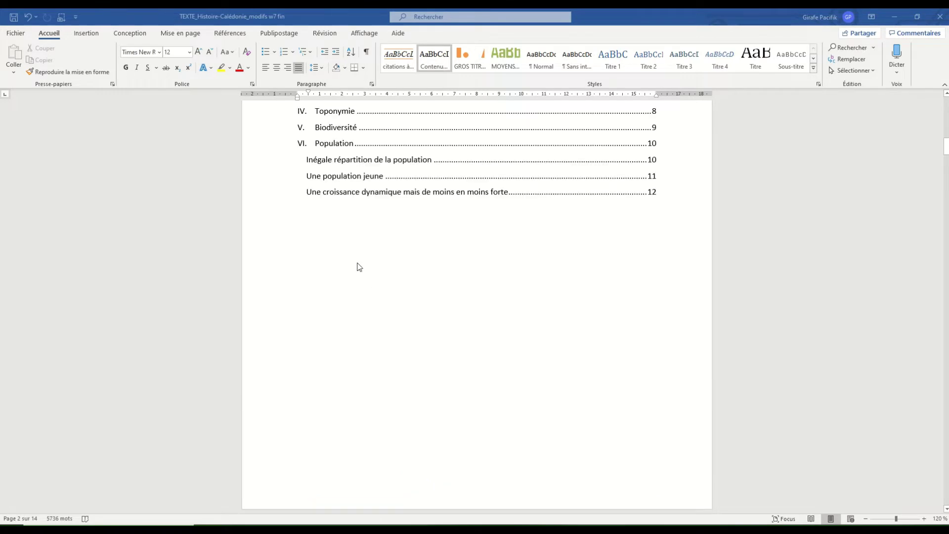
scroll(358, 260, up, 6)
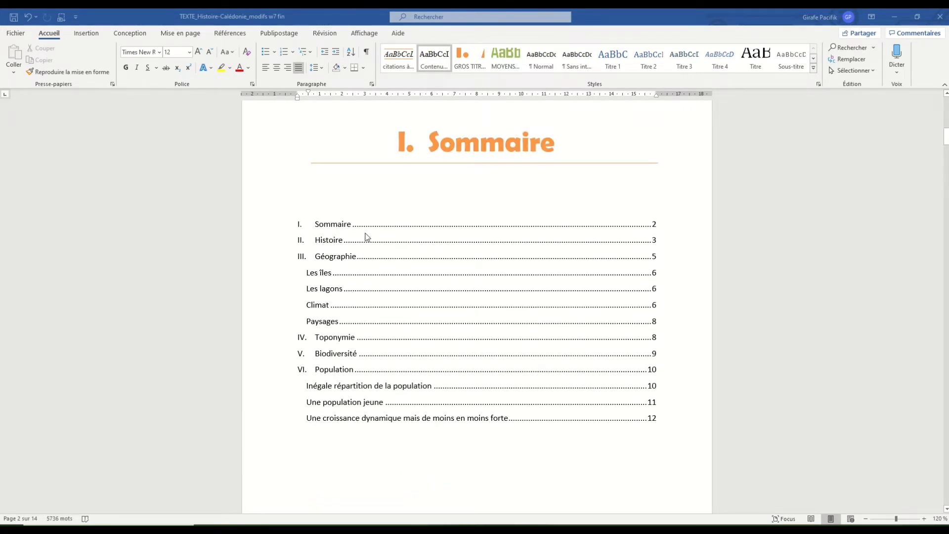
scroll(366, 236, up, 3)
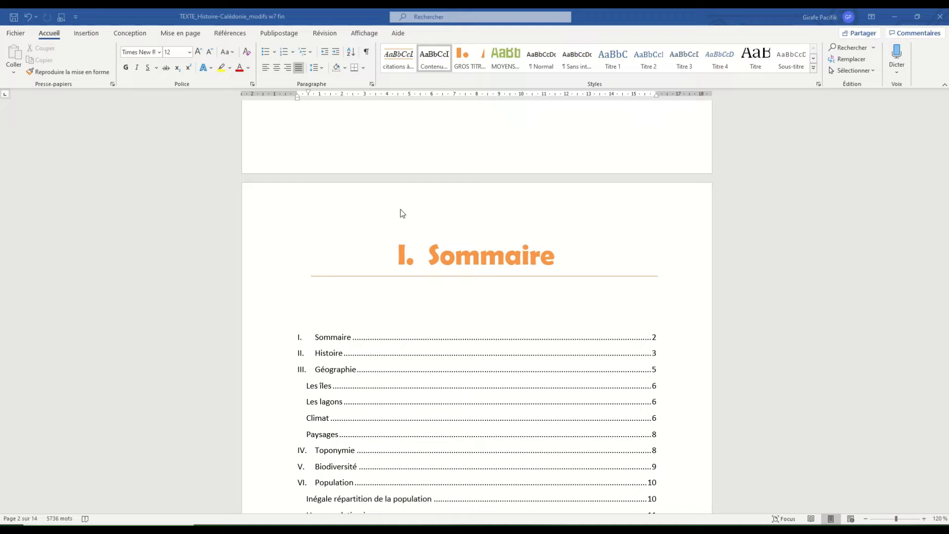
scroll(487, 253, down, 3)
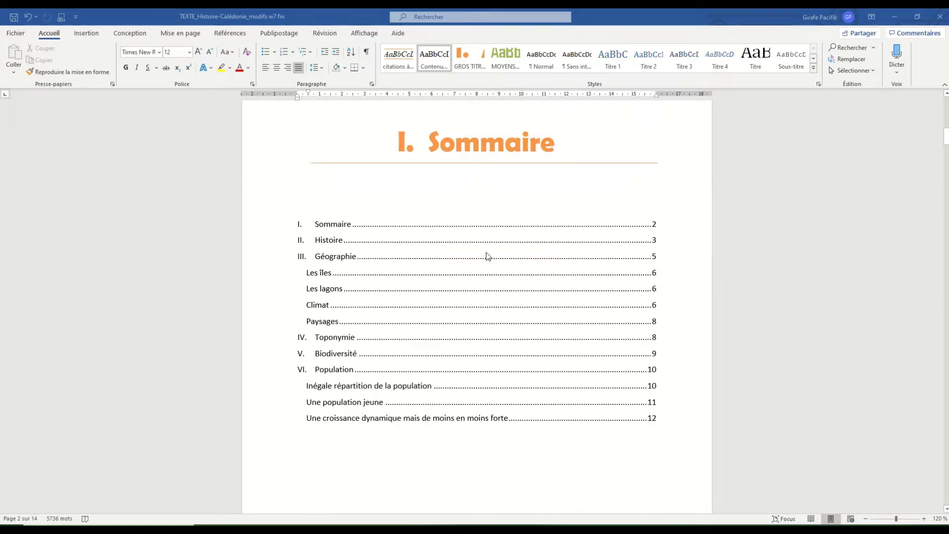
scroll(486, 255, down, 15)
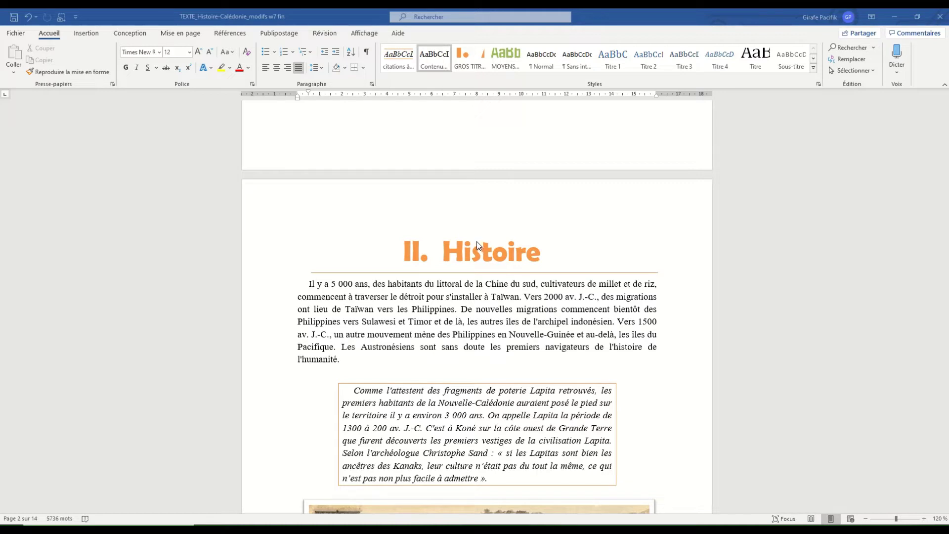
scroll(477, 244, up, 3)
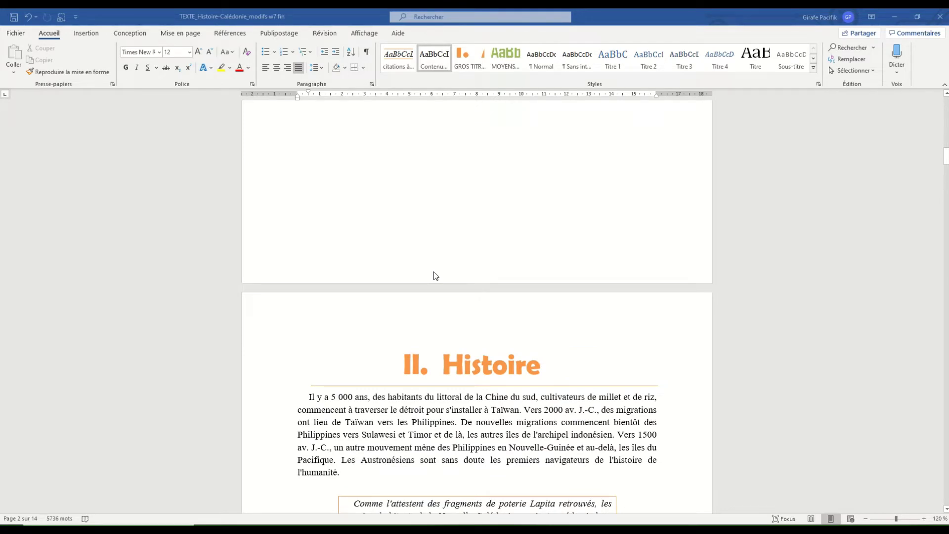
scroll(432, 271, down, 3)
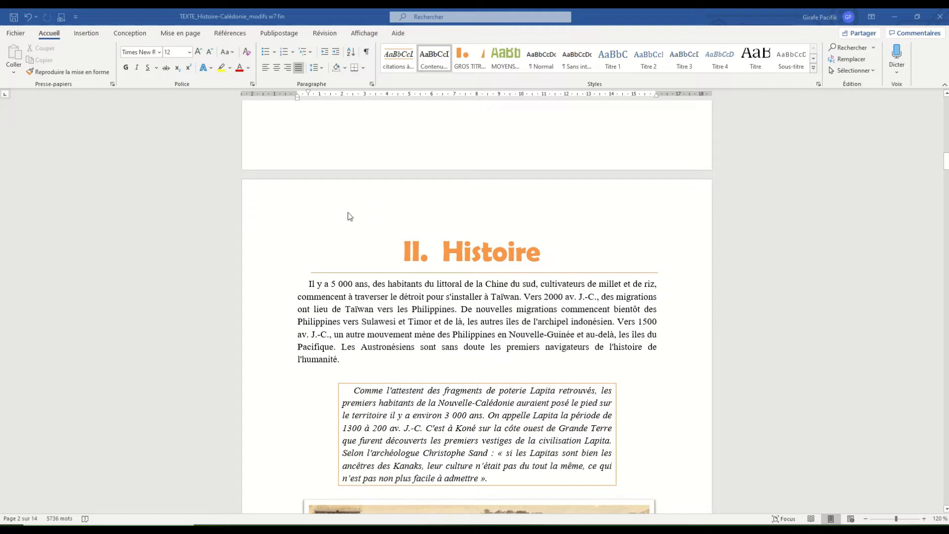
click(95, 36)
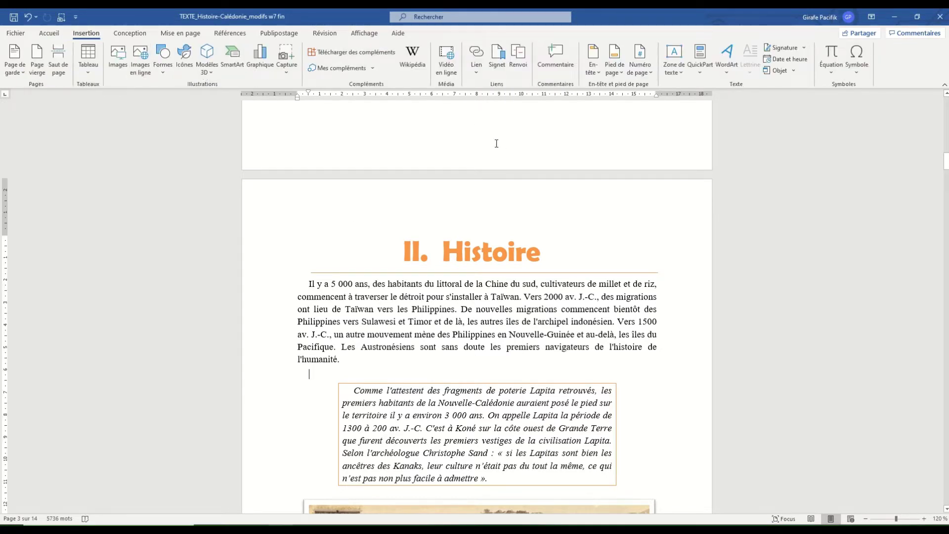
click(614, 72)
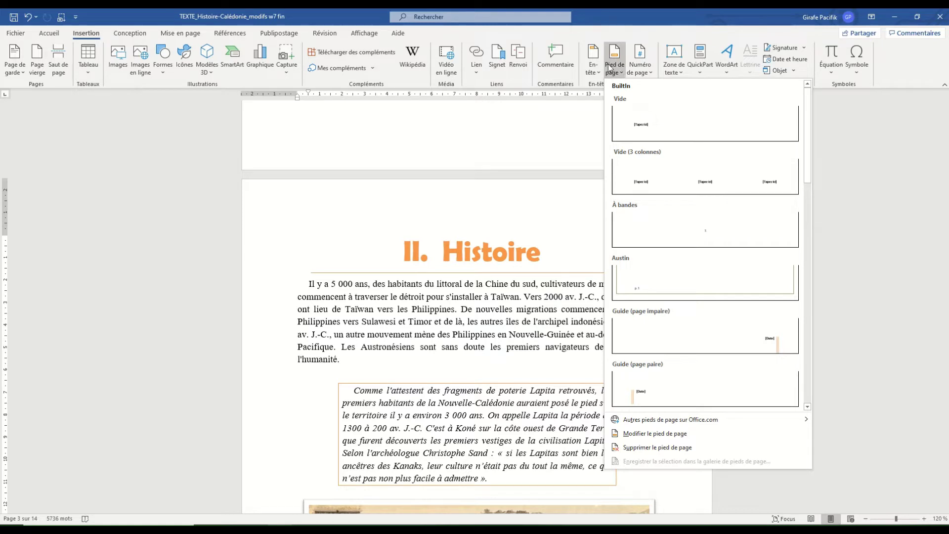
click(554, 222)
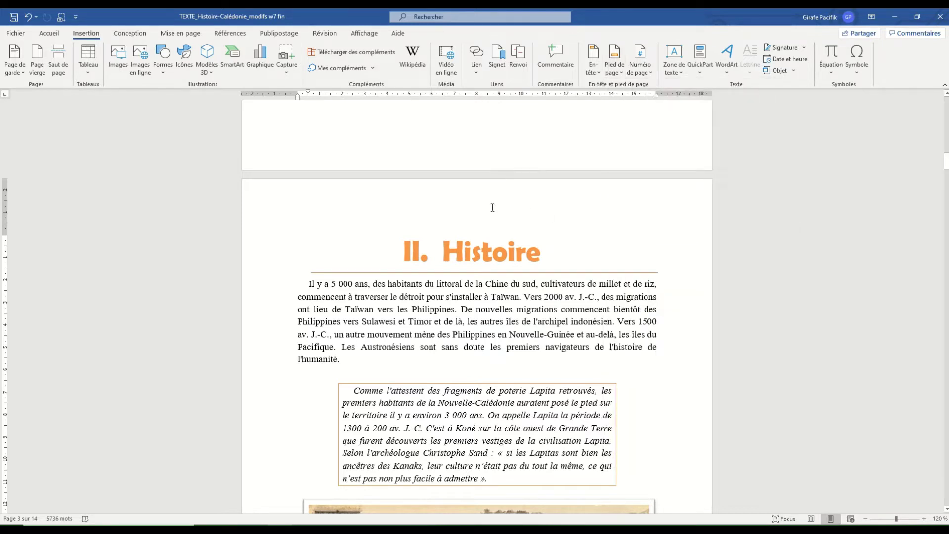
Open the header of the Histoire page for editing and place the cursor in it.
double_click(474, 205)
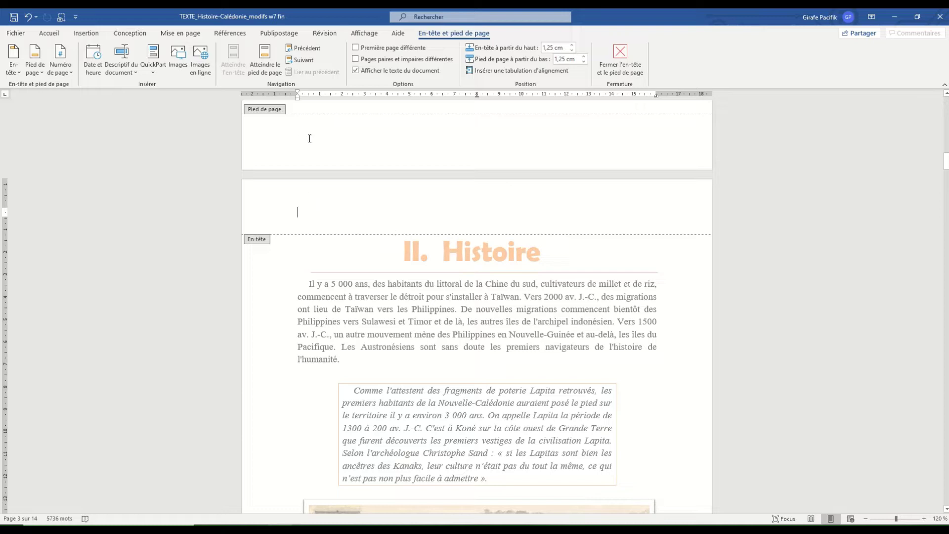
click(322, 148)
click(330, 208)
Try centred and right alignment on the empty header line, and return it to left alignment.
key(ctrl+e)
key(ctrl+r)
key(ctrl+e)
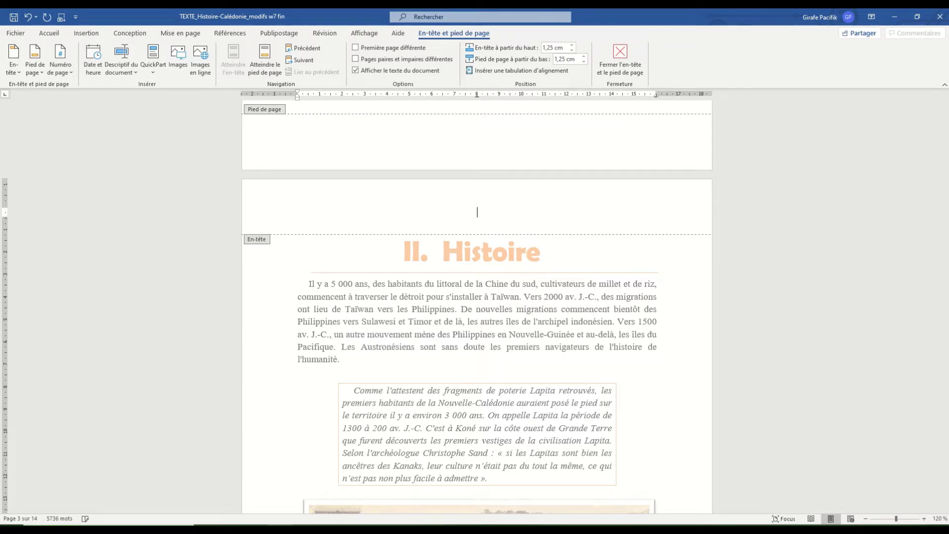
key(ctrl+l)
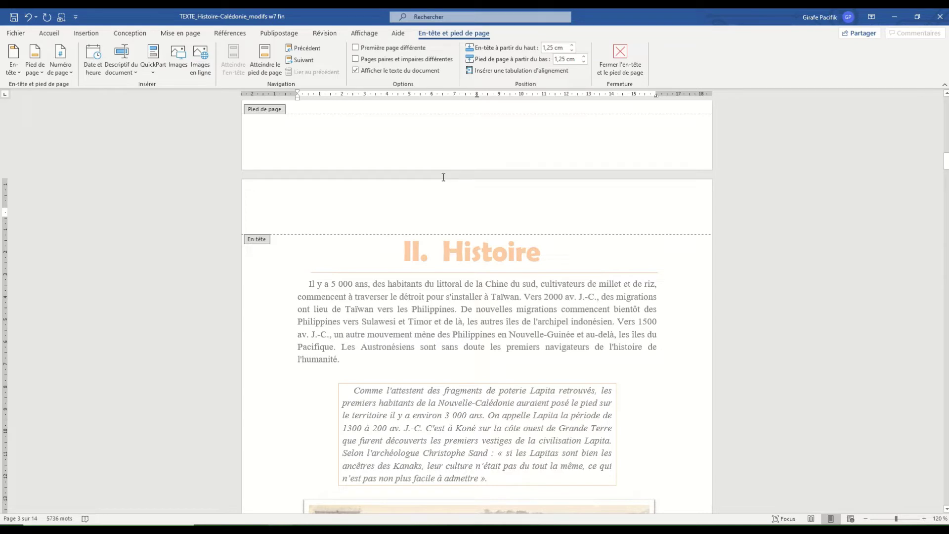
Enter "Iapi Formation" at the header's left margin and "Word Expert" at its right tab stop, and return to the body text.
text(iapi)
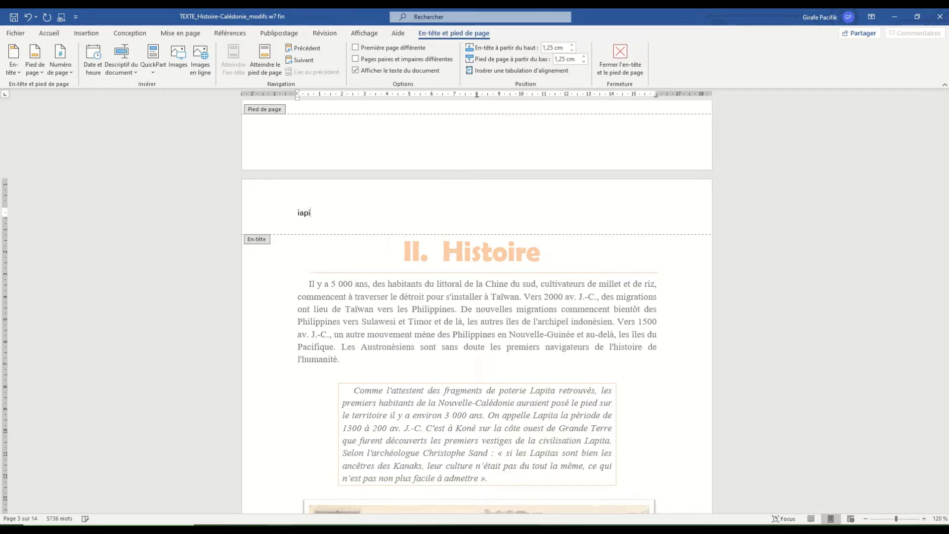
text( Formation)
key(Tab)
key(Tab)
text(Word)
text( Exeprt)
key(BackSpace)
key(BackSpace)
text(ert)
key(BackSpace)
key(Right)
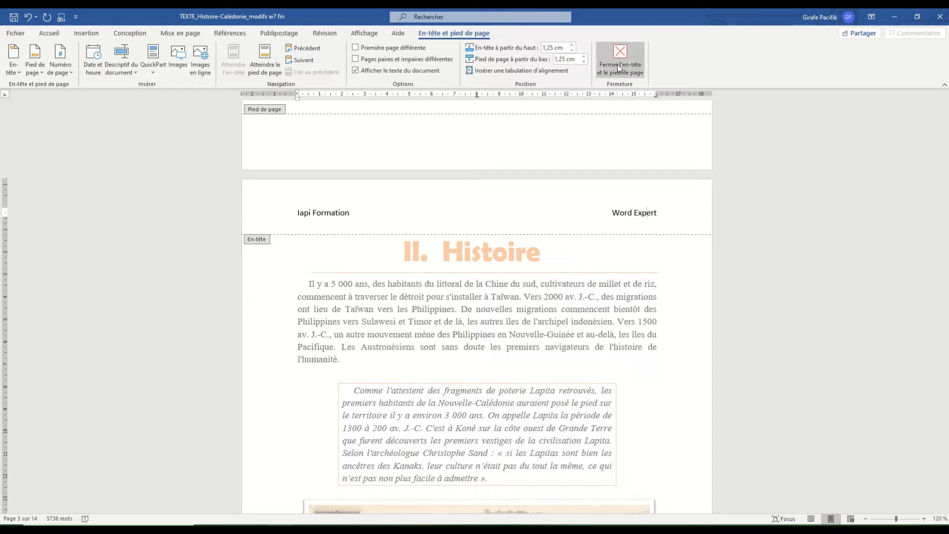
double_click(566, 321)
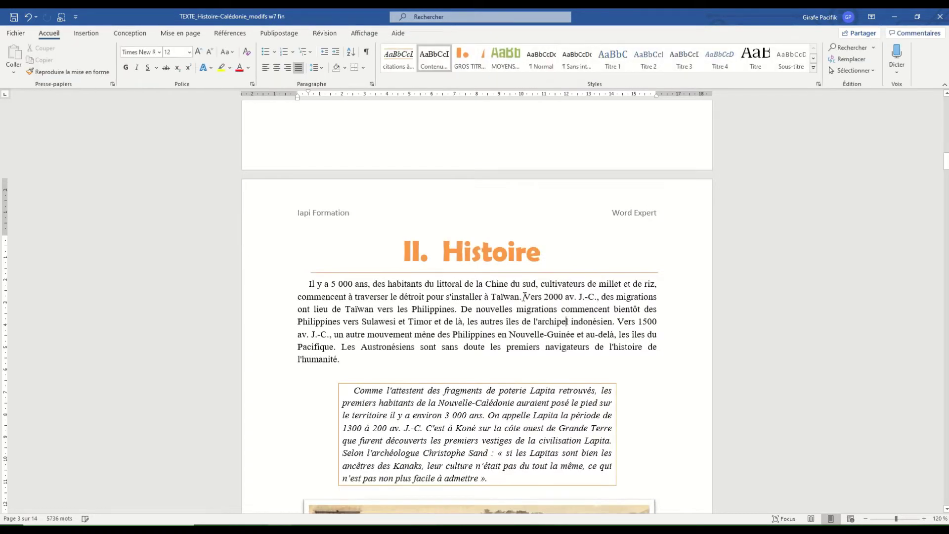
Check the header on the pages following the Histoire title.
scroll(482, 274, down, 5)
scroll(379, 214, up, 5)
scroll(423, 239, down, 12)
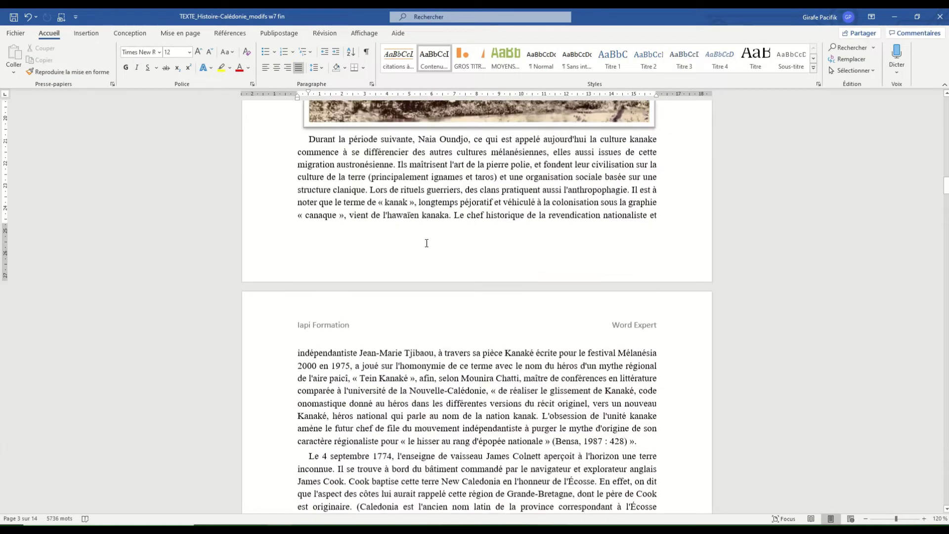
scroll(477, 323, down, 20)
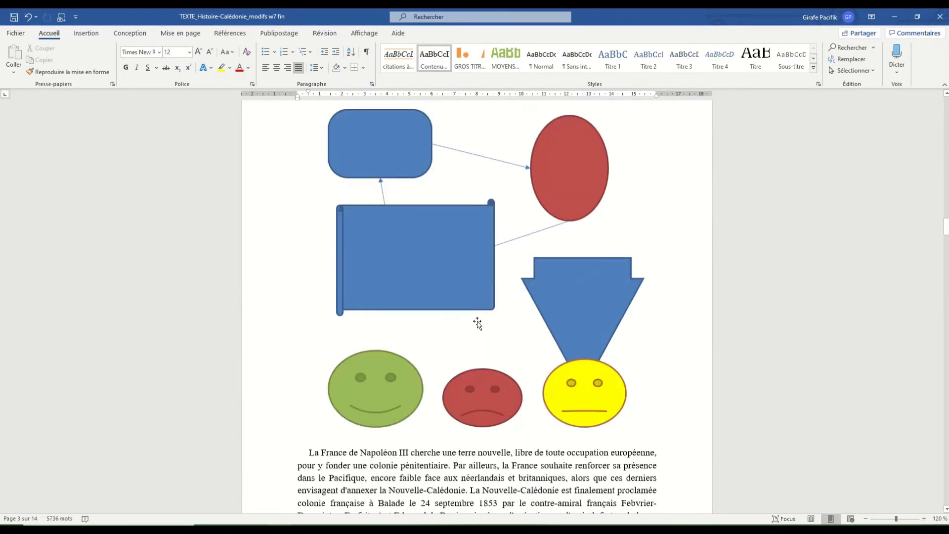
scroll(478, 326, down, 10)
scroll(401, 298, up, 16)
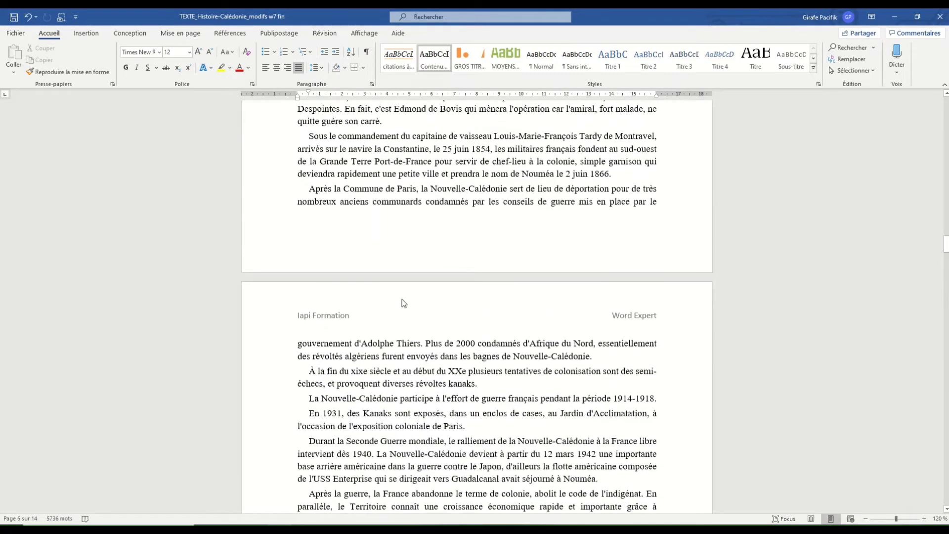
scroll(455, 298, up, 20)
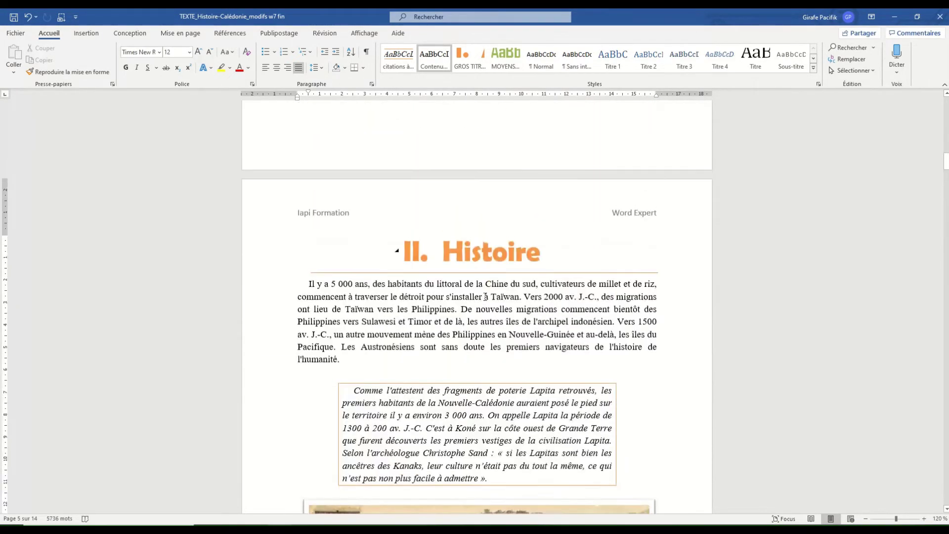
scroll(489, 271, up, 4)
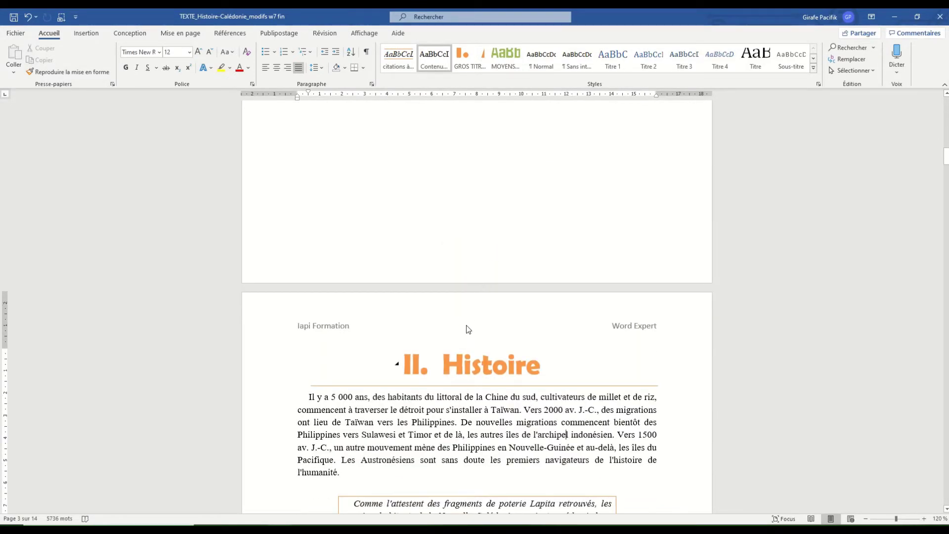
Reopen the header above the Histoire title for editing and select the text "Iapi Formation".
click(467, 328)
double_click(467, 327)
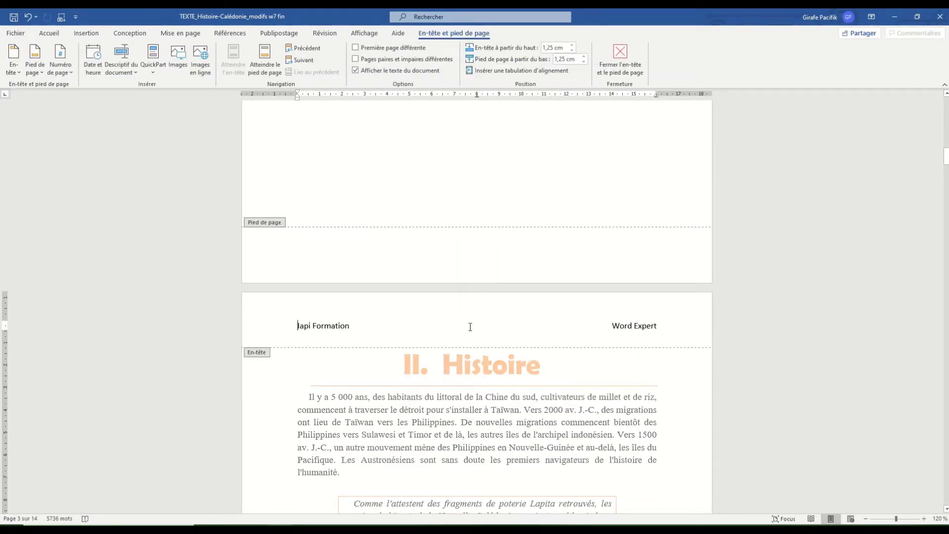
click(421, 253)
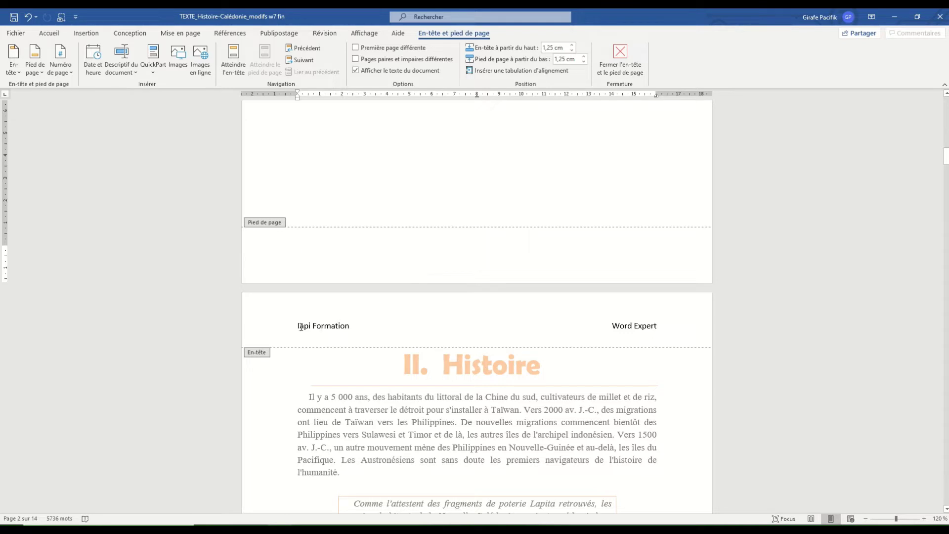
drag(298, 325, 347, 329)
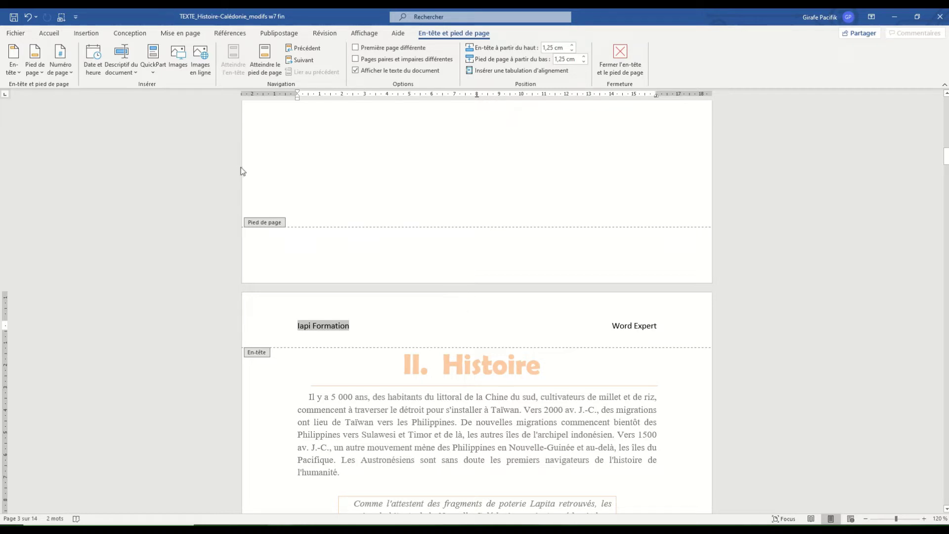
Examine the built-in header designs in the gallery, from Vide to ViewMaster.
click(15, 72)
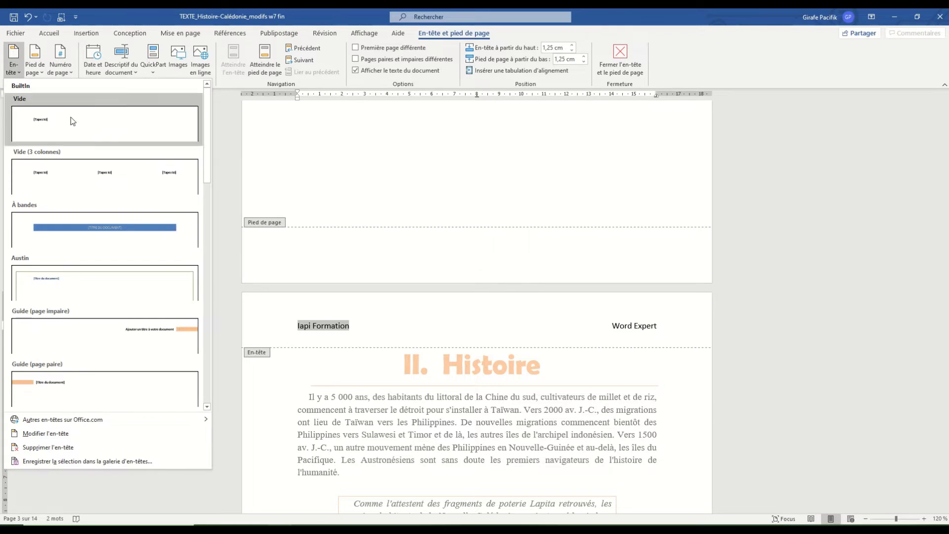
scroll(114, 177, down, 5)
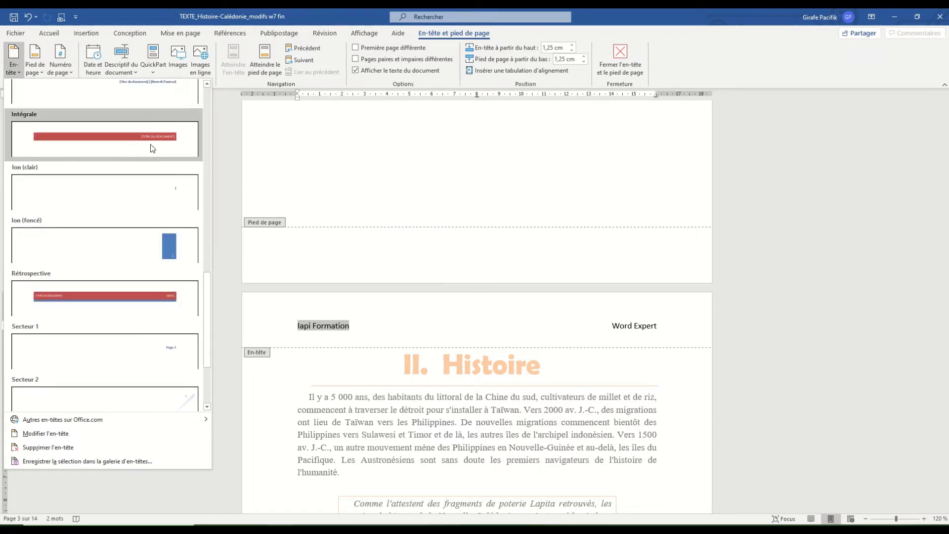
scroll(159, 220, down, 2)
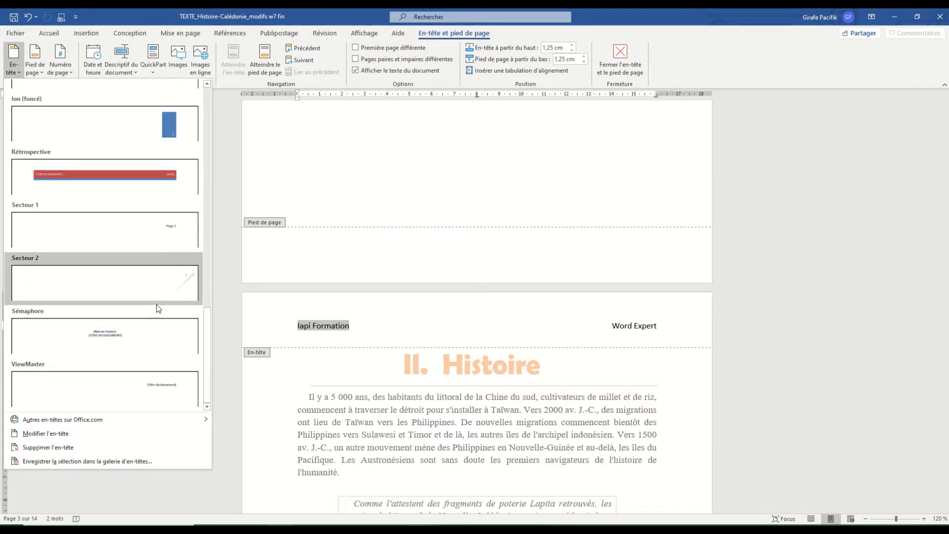
scroll(141, 306, up, 3)
scroll(141, 306, up, 1)
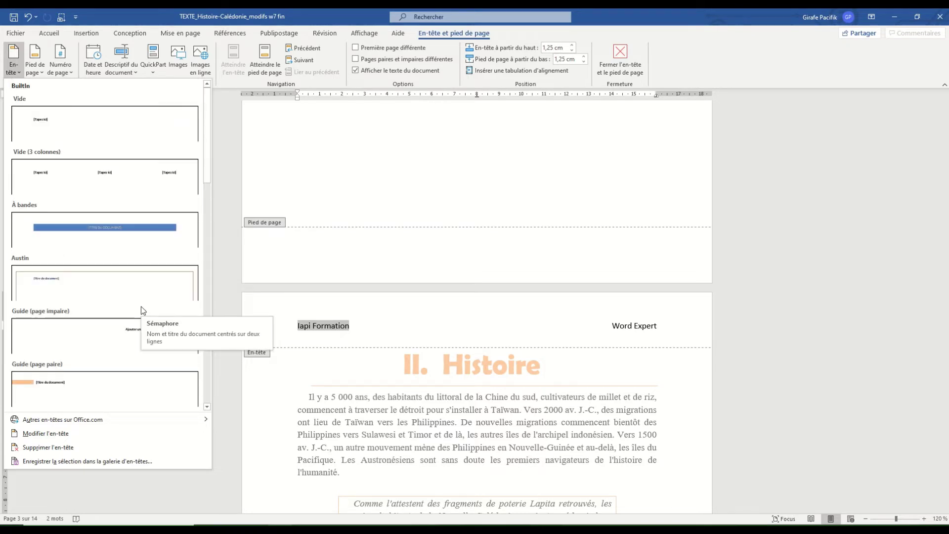
scroll(141, 307, down, 3)
scroll(143, 304, up, 3)
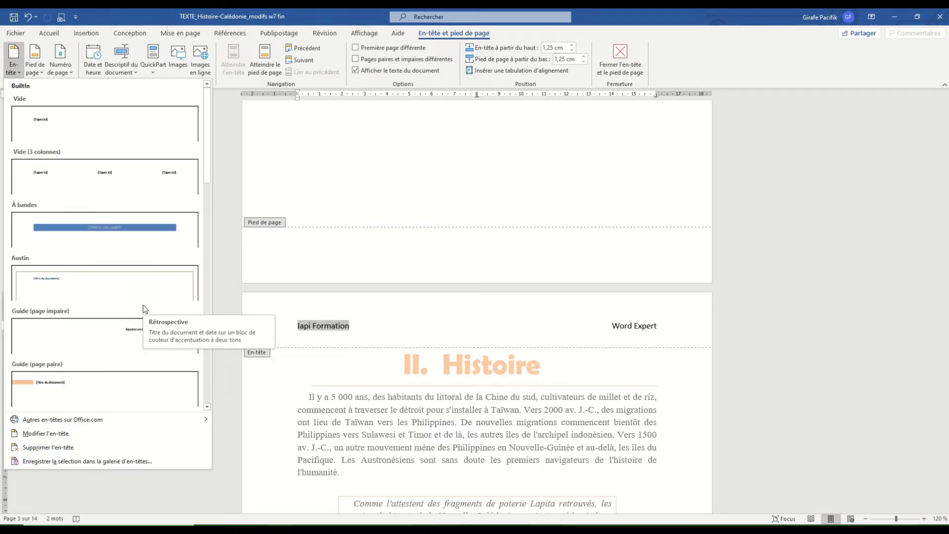
scroll(144, 305, down, 4)
scroll(143, 304, up, 3)
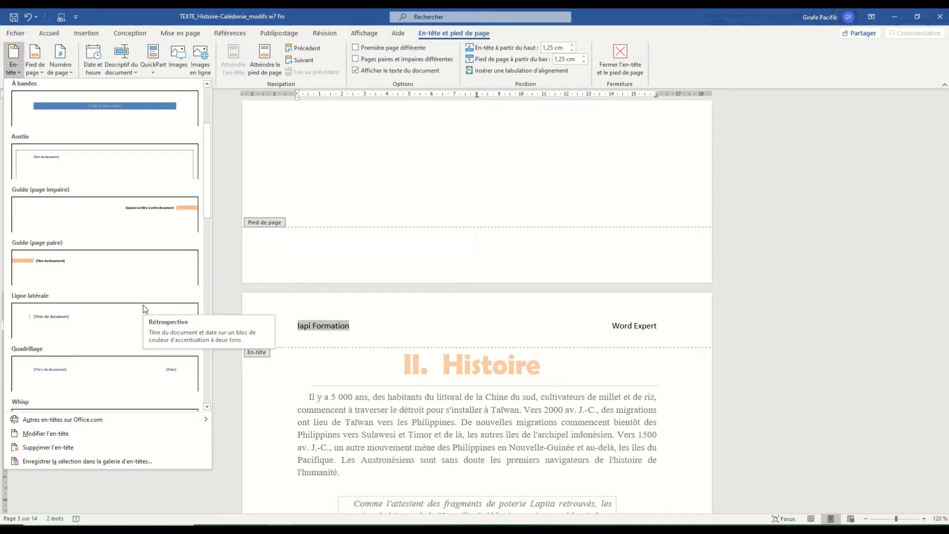
scroll(150, 277, up, 1)
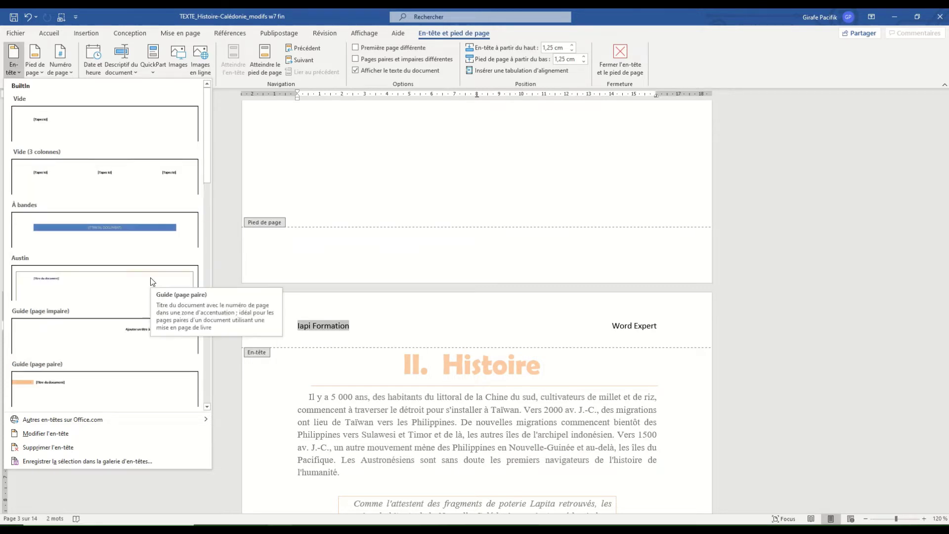
scroll(148, 286, down, 4)
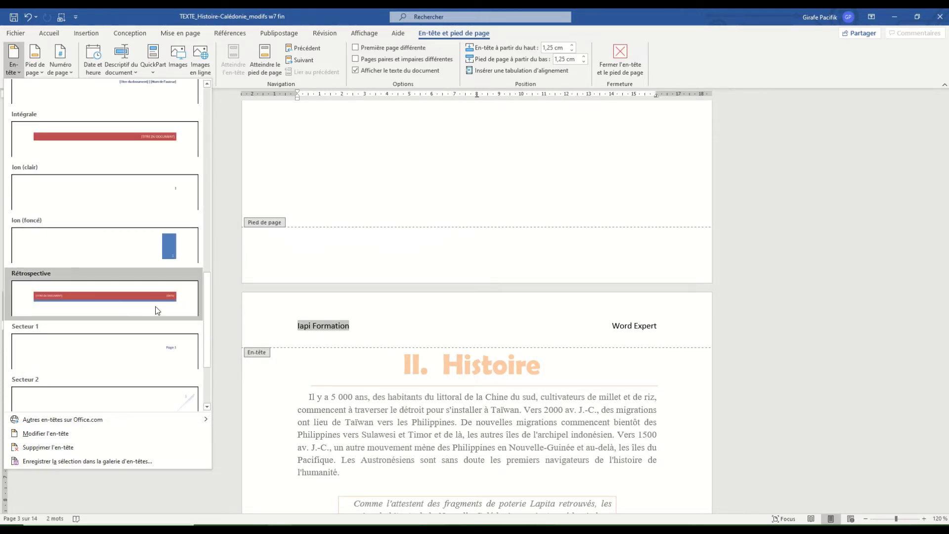
scroll(162, 325, down, 2)
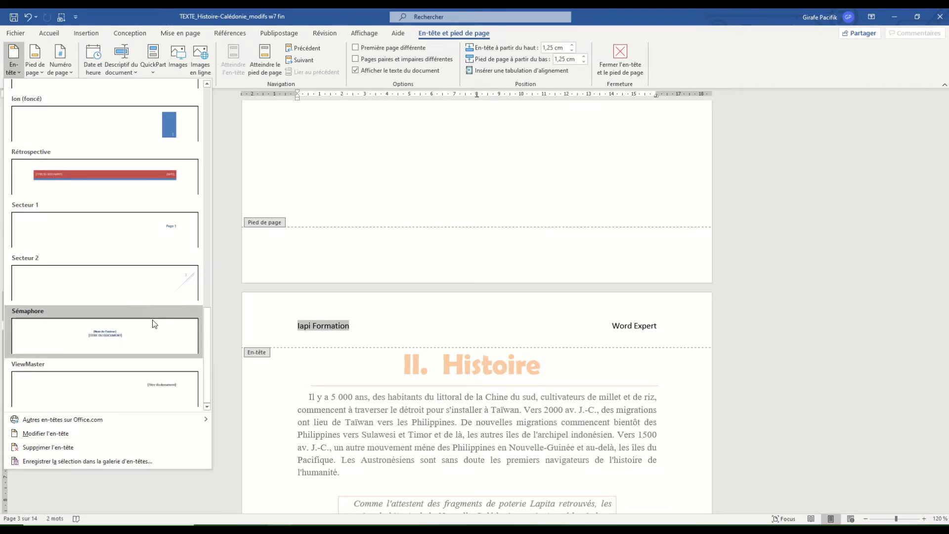
scroll(151, 320, up, 10)
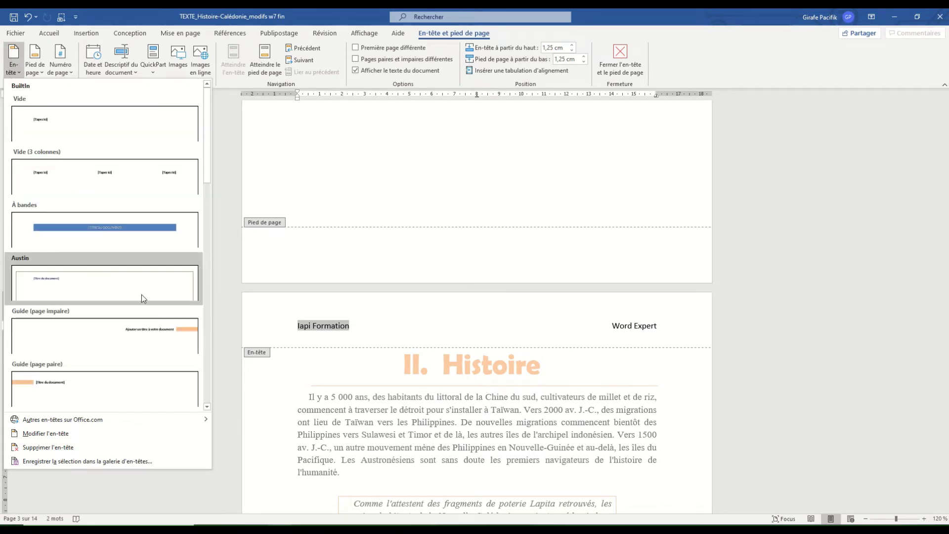
Try the Ion (foncé) header design on the header above the Histoire title, and undo it.
scroll(141, 296, down, 5)
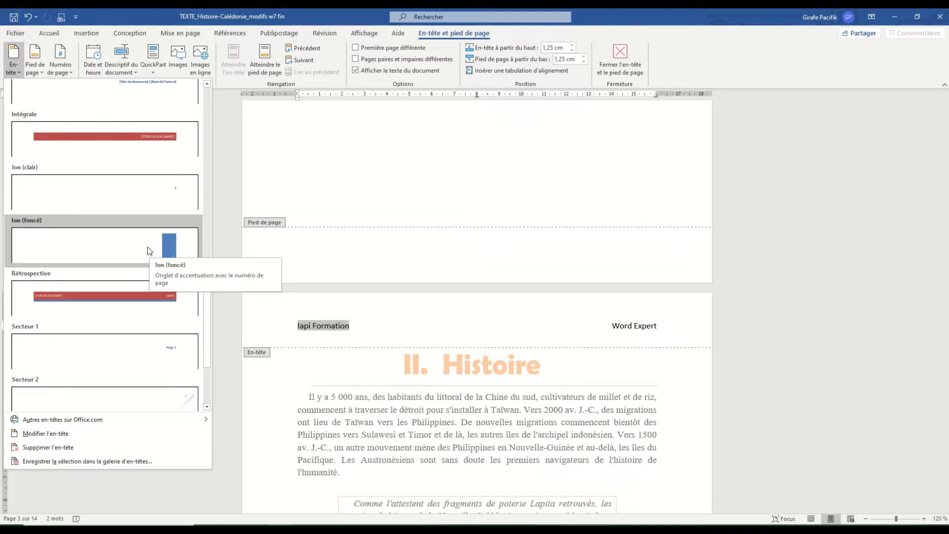
click(133, 240)
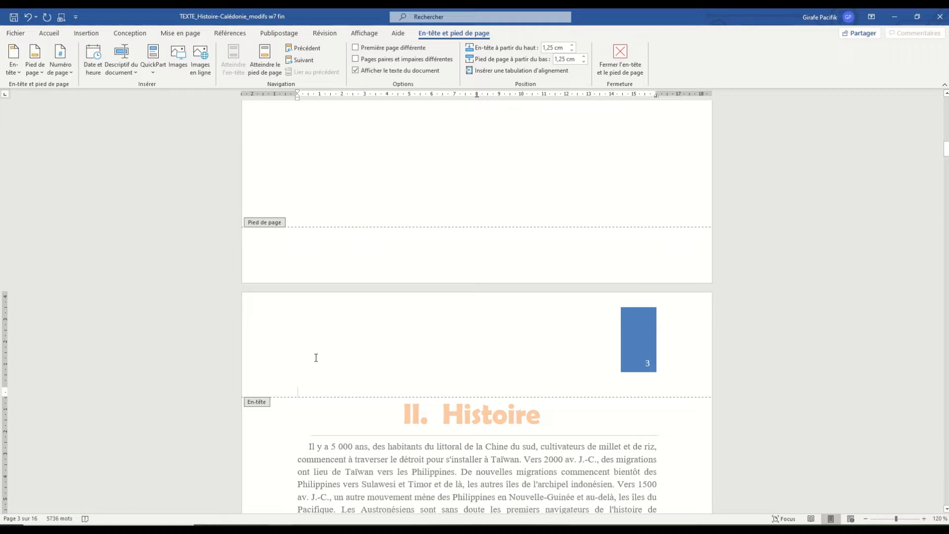
click(14, 63)
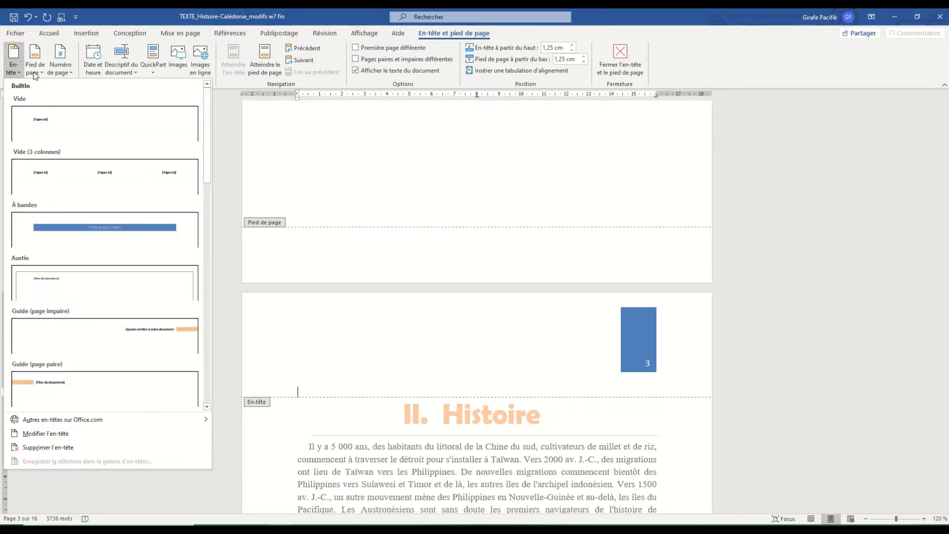
click(16, 74)
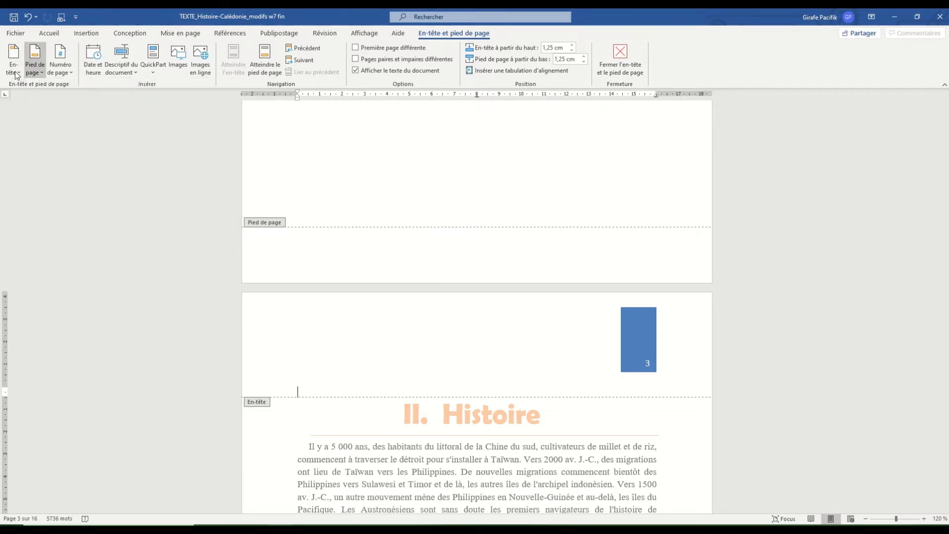
click(17, 74)
click(378, 336)
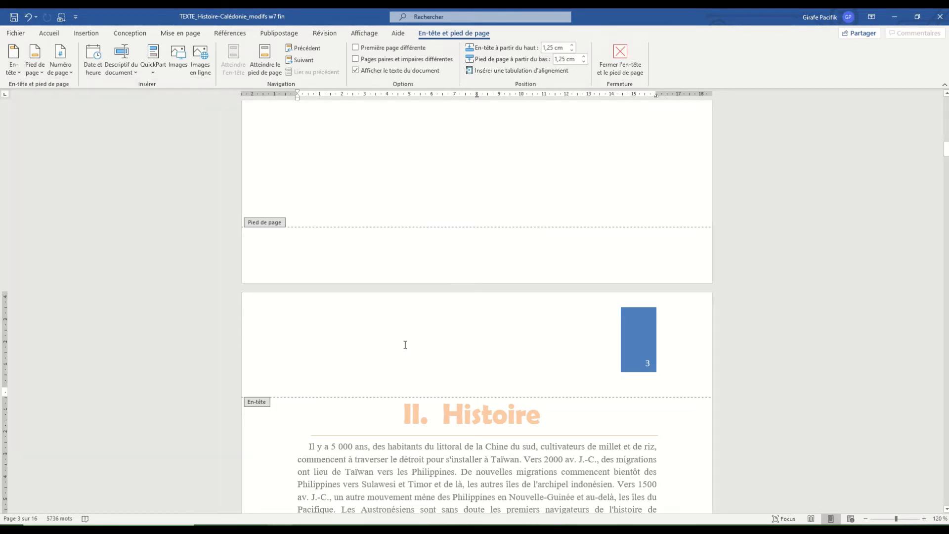
click(468, 326)
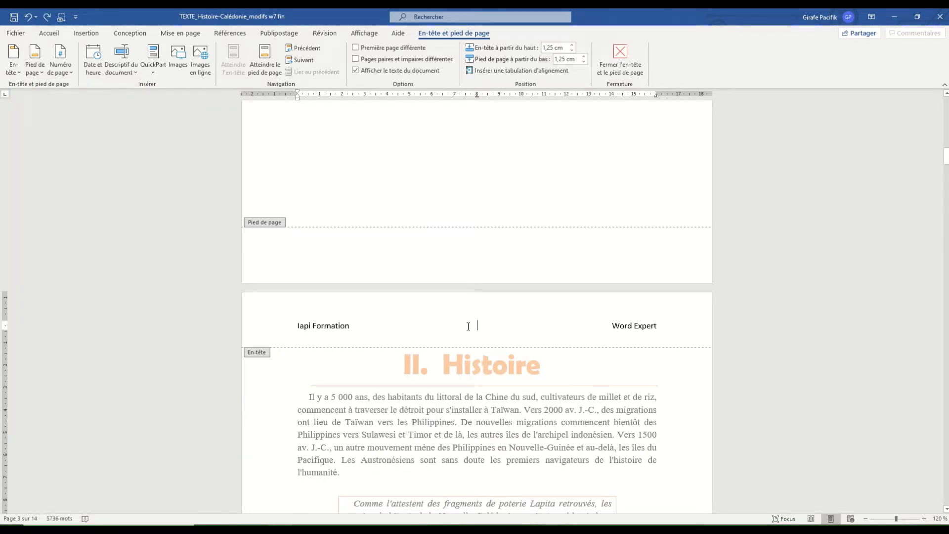
Look through the built-in header designs once more, leaving the existing header text in place.
click(10, 65)
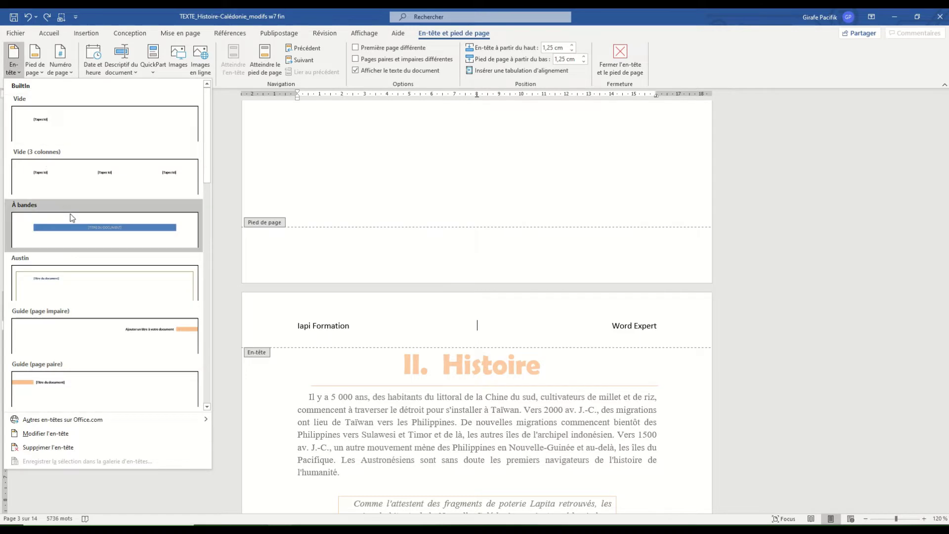
scroll(72, 217, down, 5)
scroll(64, 174, up, 5)
Try the Vide (3 colonnes) footer design, select its three text placeholders one after another, and undo the footer.
click(36, 71)
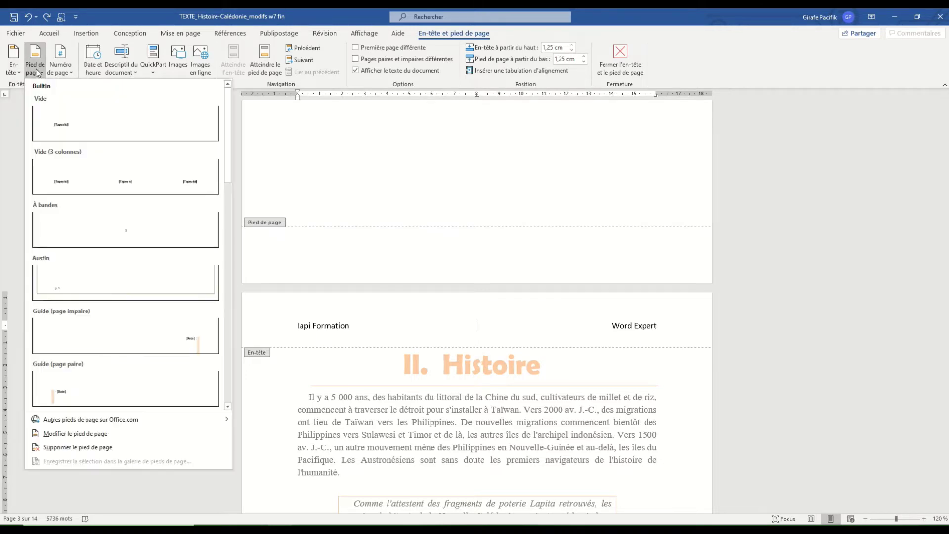
scroll(107, 241, down, 5)
scroll(109, 240, up, 5)
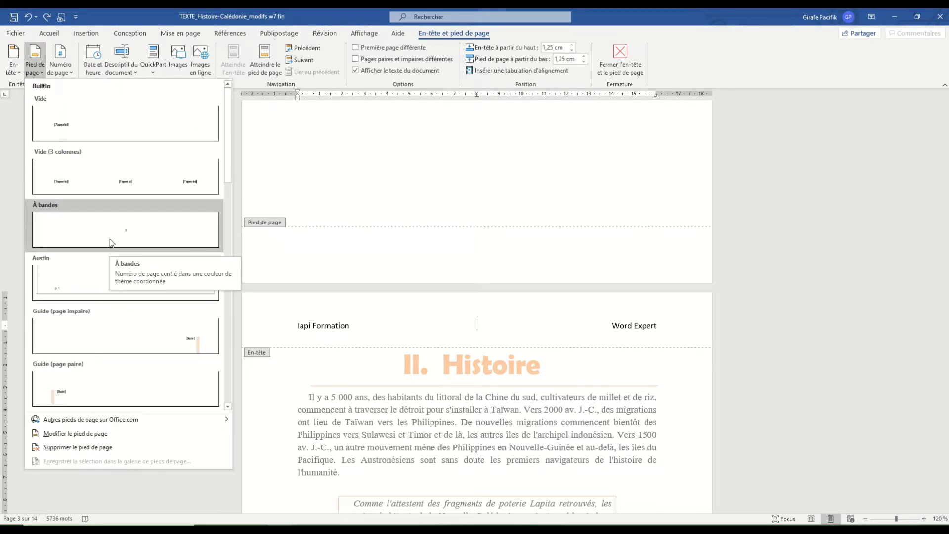
click(108, 178)
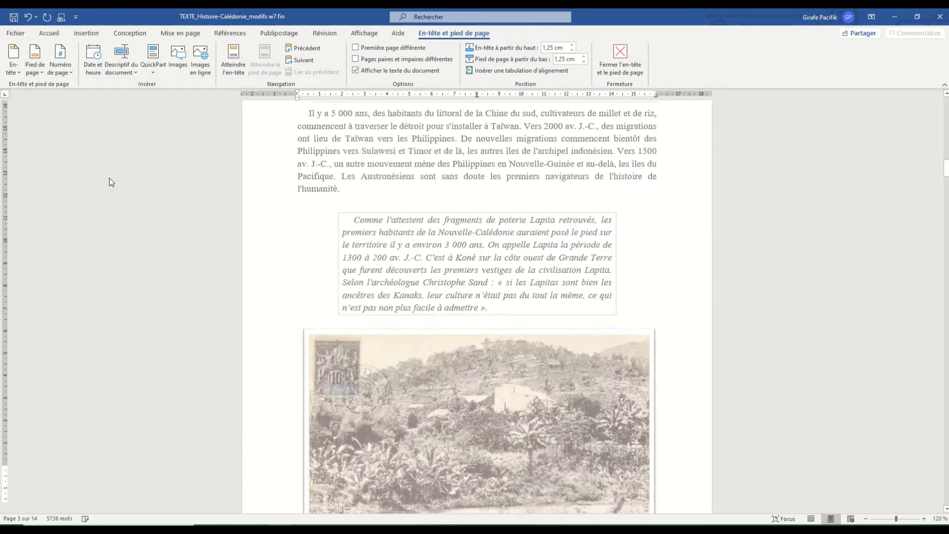
click(316, 358)
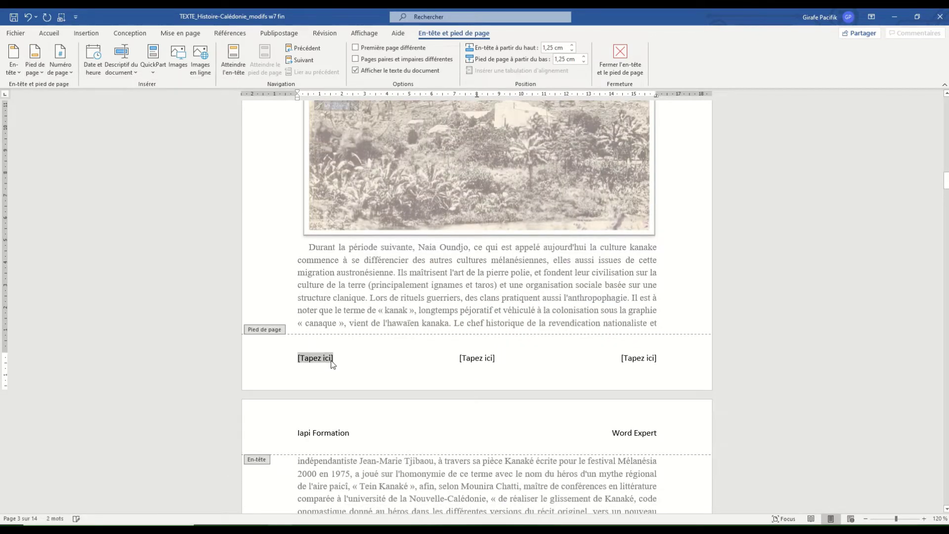
click(472, 358)
click(633, 358)
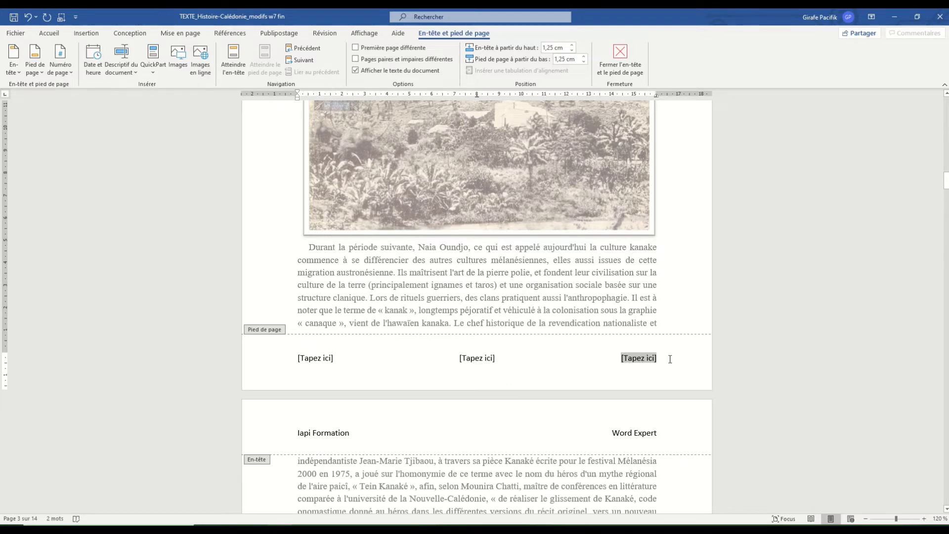
key(ctrl+z)
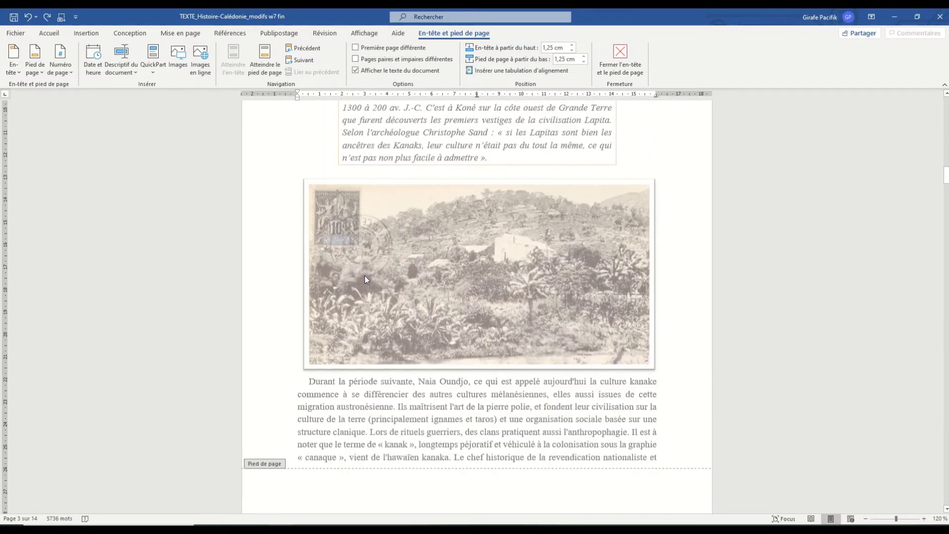
Place the insertion point in the empty footer of page 3, and check the header above the Histoire title.
click(485, 383)
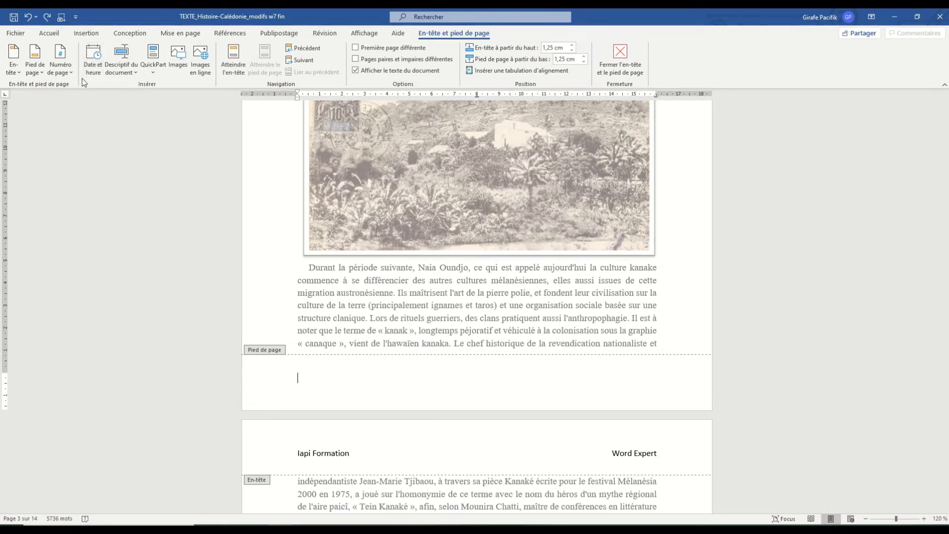
scroll(500, 259, up, 10)
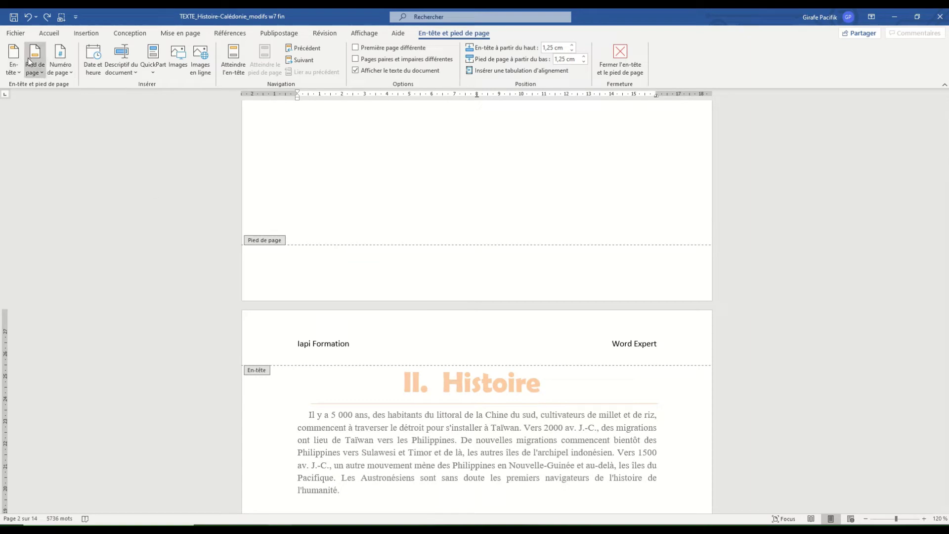
scroll(389, 338, down, 11)
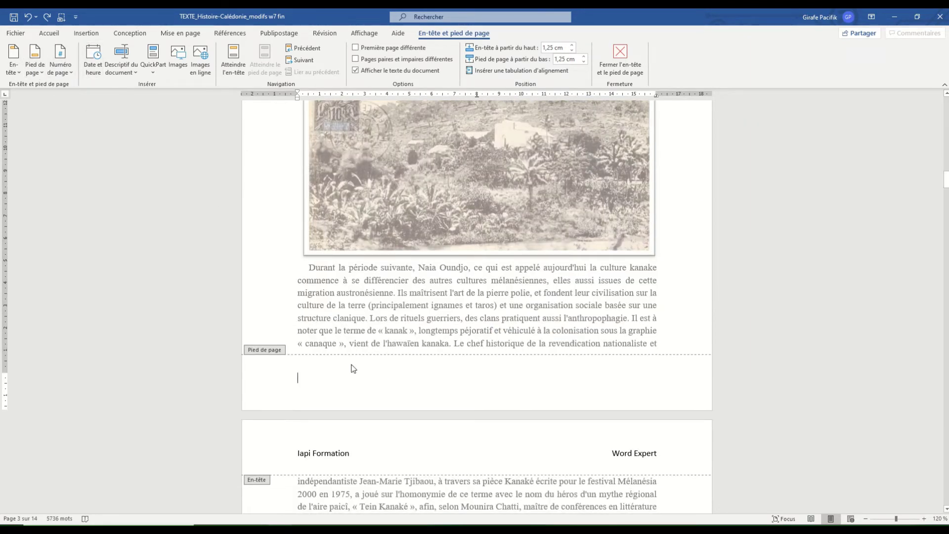
Try the centred Numéro normal 2 page number in the header, check it across the pages, and undo it.
click(71, 74)
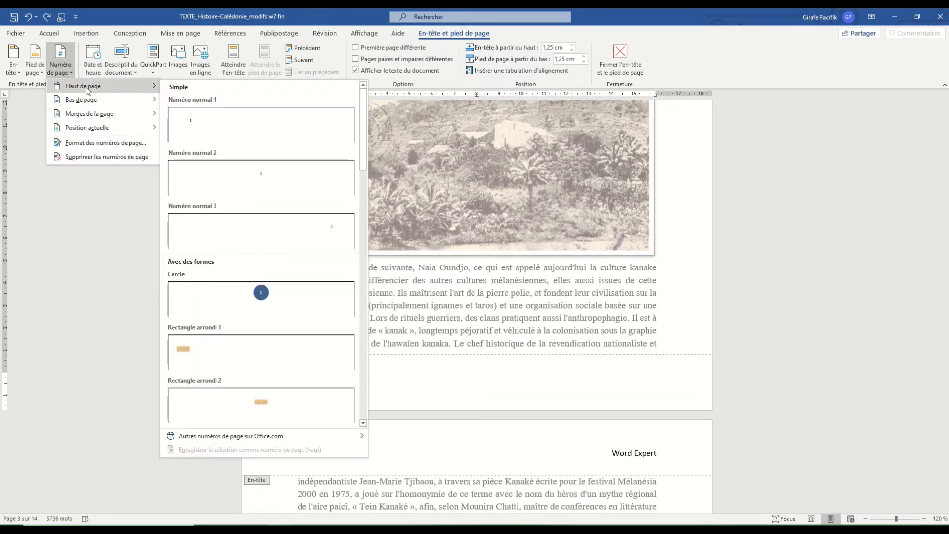
mouse_move(91, 99)
click(269, 186)
scroll(474, 244, up, 8)
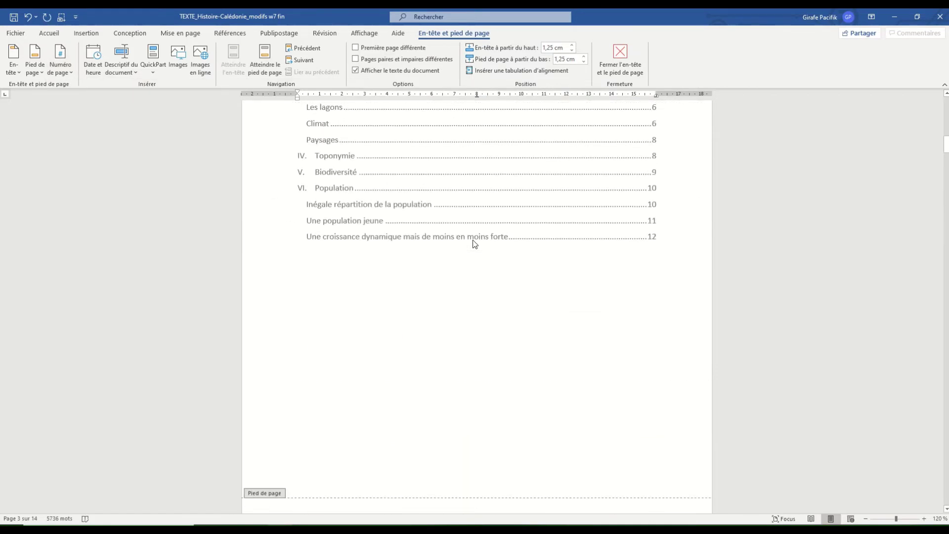
scroll(473, 243, down, 10)
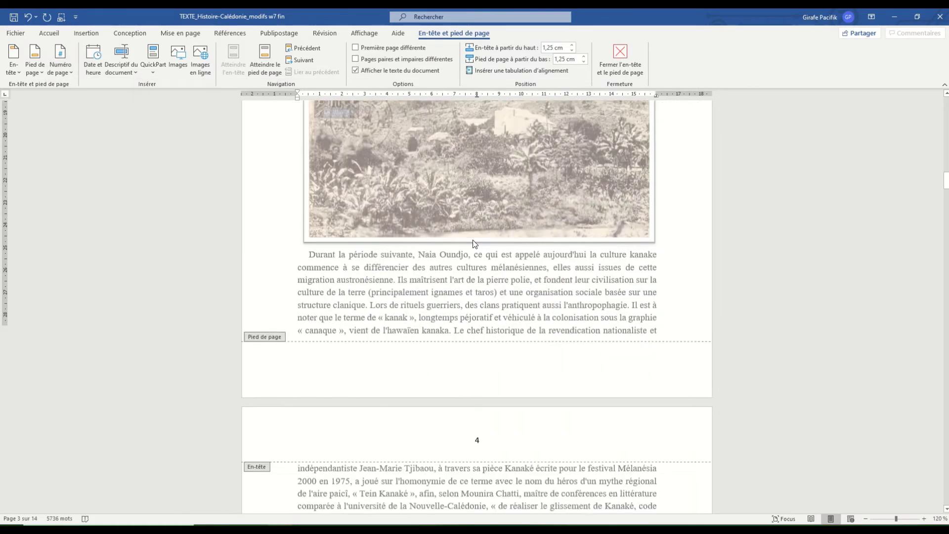
scroll(472, 242, down, 3)
click(65, 59)
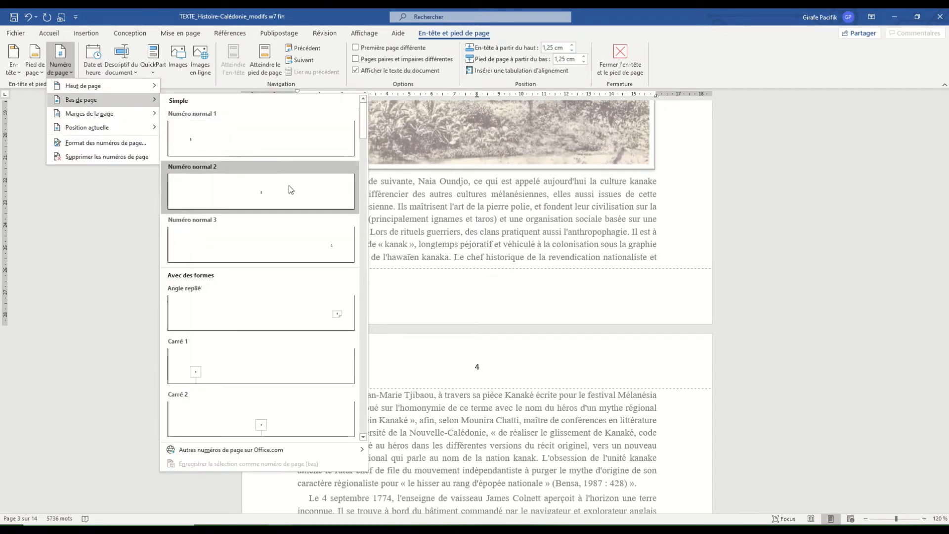
click(434, 300)
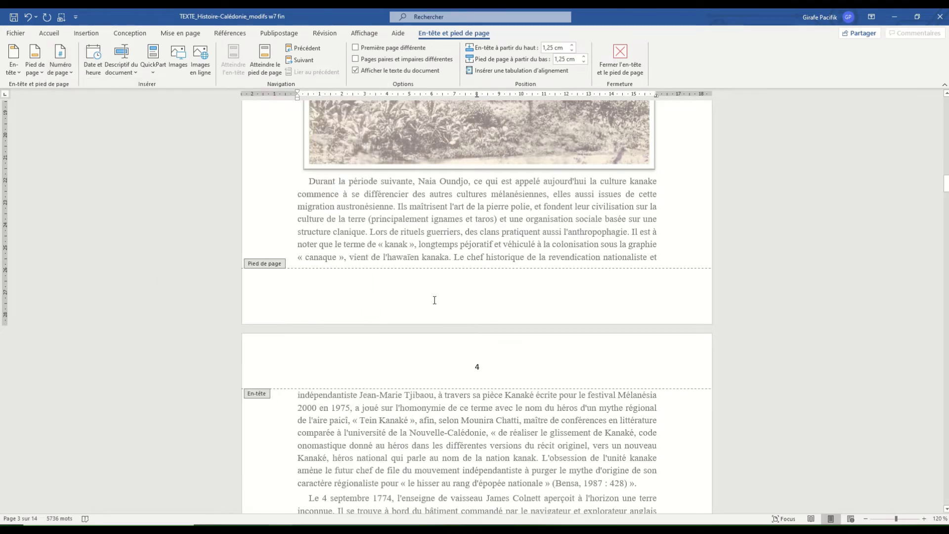
click(59, 62)
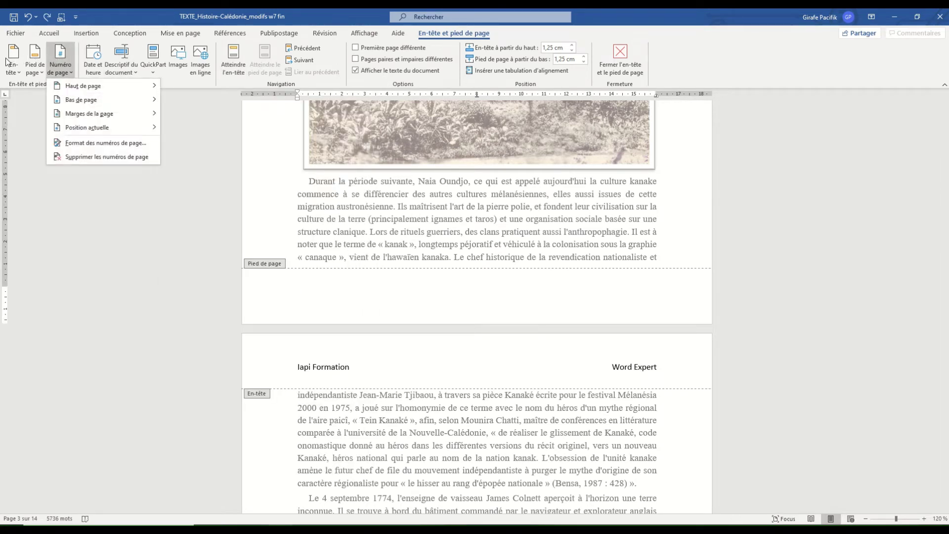
click(8, 62)
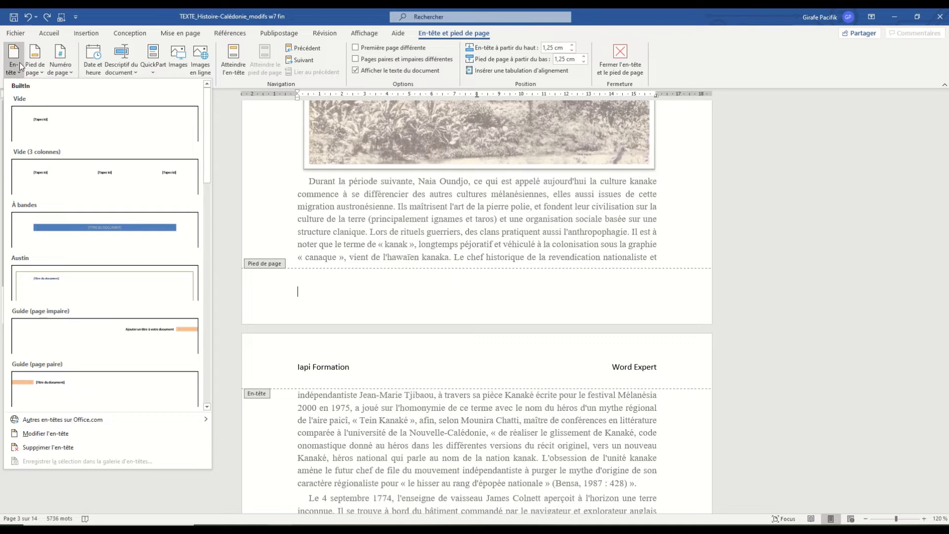
click(65, 66)
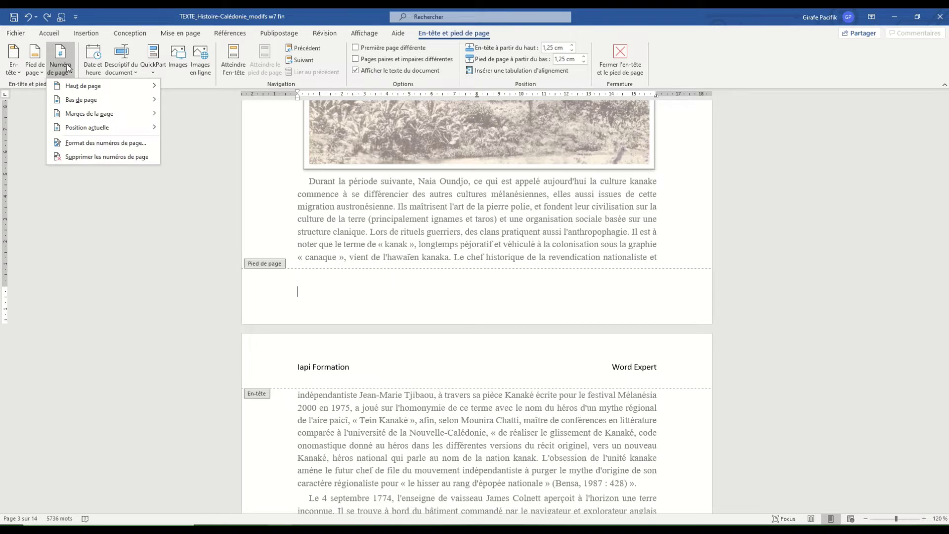
click(67, 67)
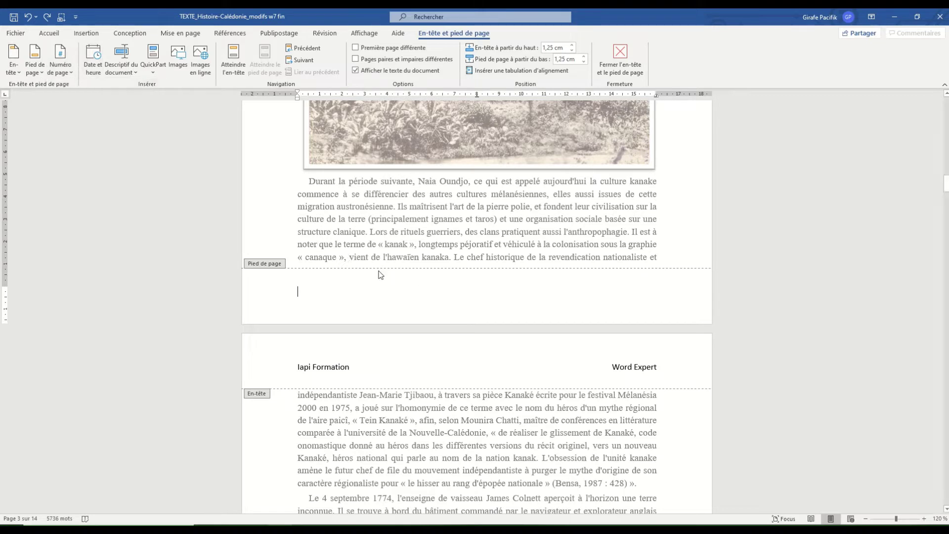
Insert a Numéro normal page number at the centre of the page 4 header, between the two existing texts.
click(505, 366)
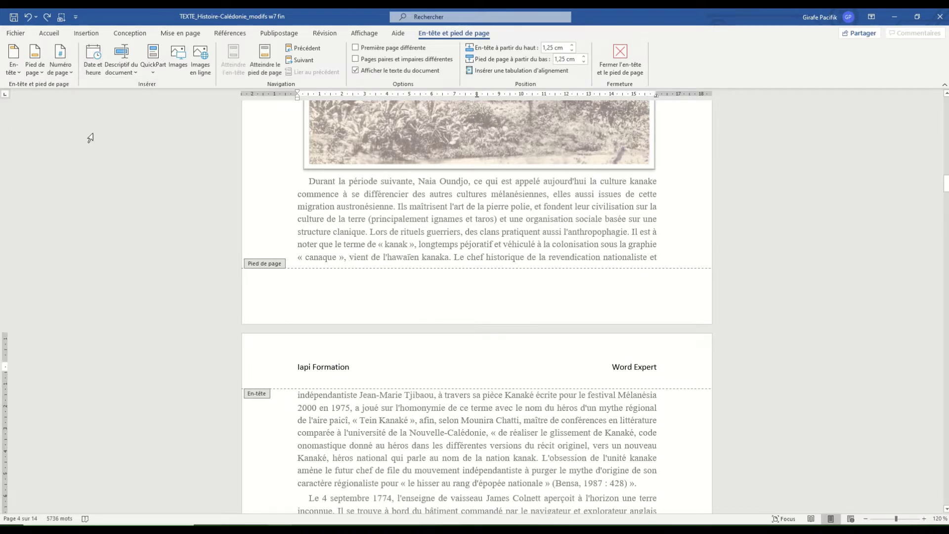
click(60, 68)
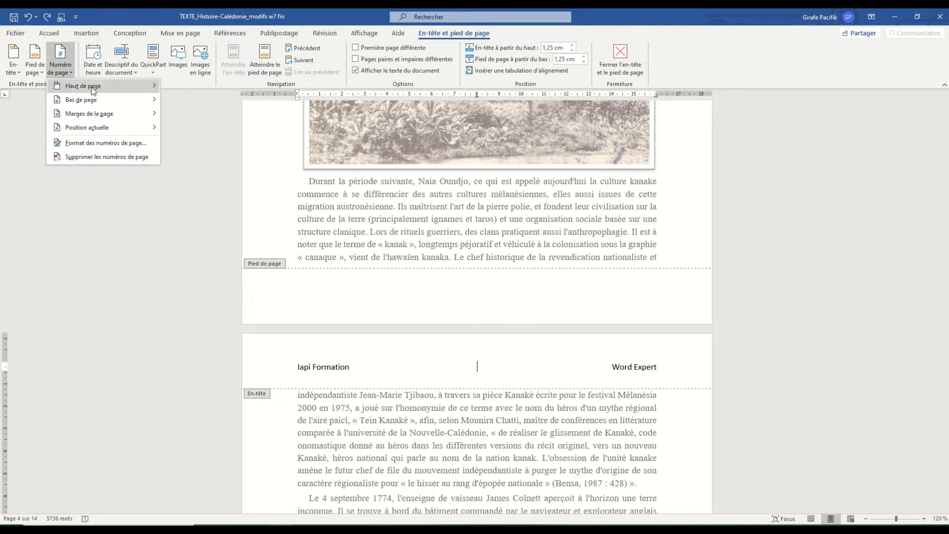
mouse_move(105, 125)
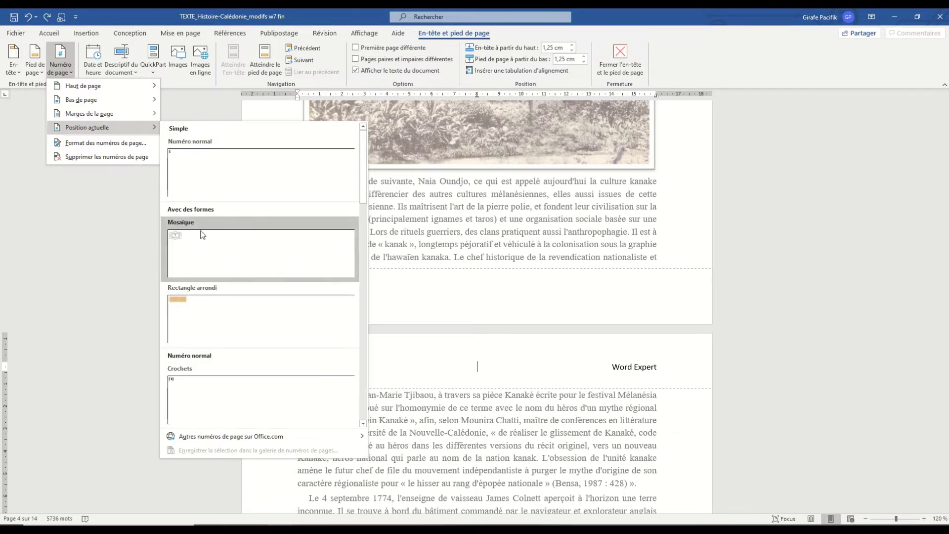
click(197, 182)
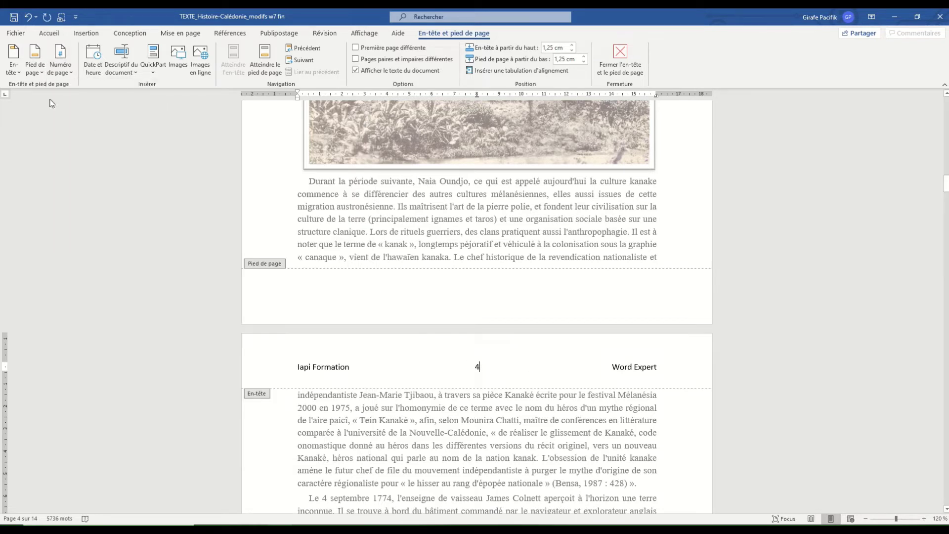
Add the Cercle, droit page number in the page margin, check it on pages 4 and 5, and move its circle slightly down.
click(59, 68)
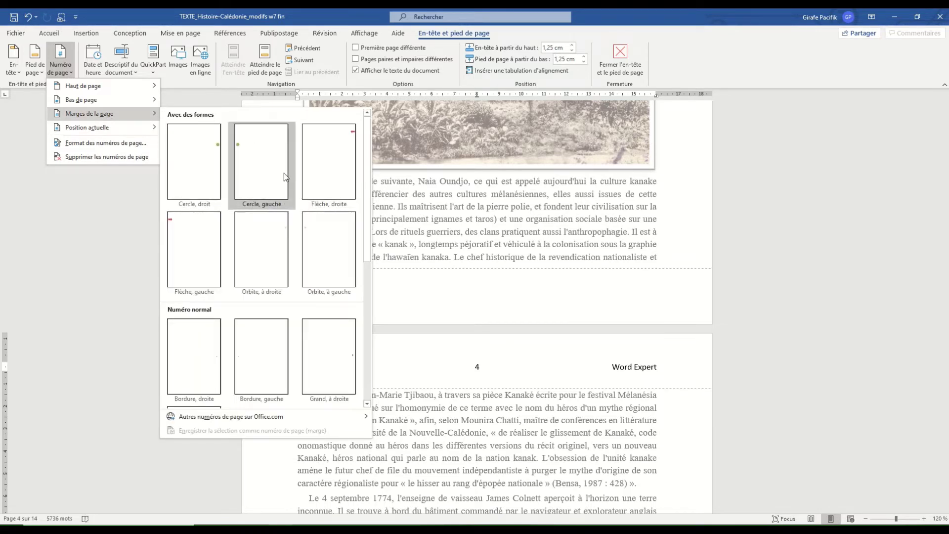
click(216, 171)
scroll(601, 370, down, 7)
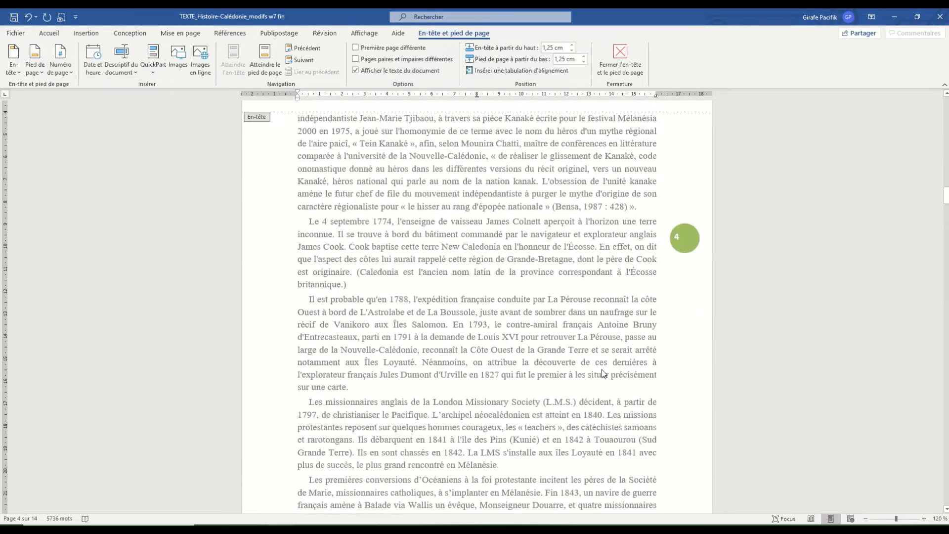
scroll(680, 253, down, 8)
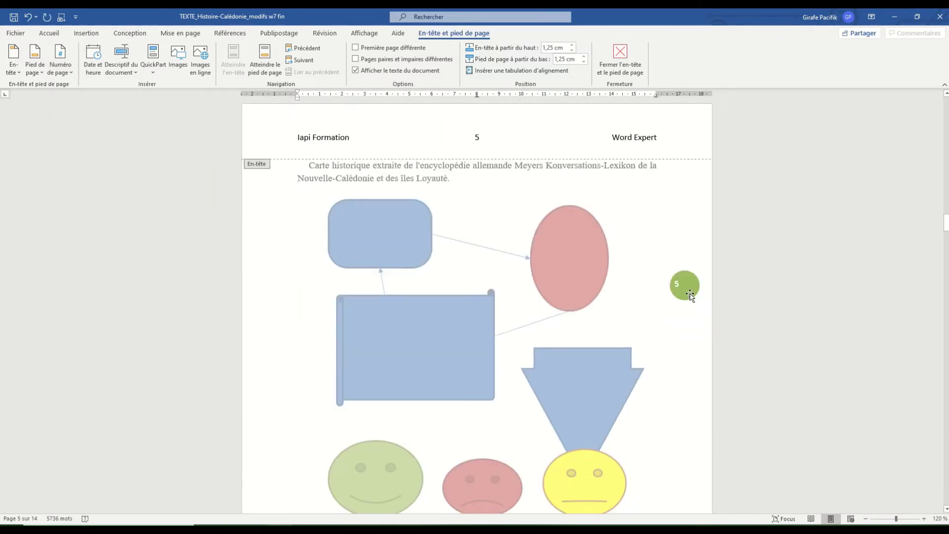
scroll(691, 297, up, 15)
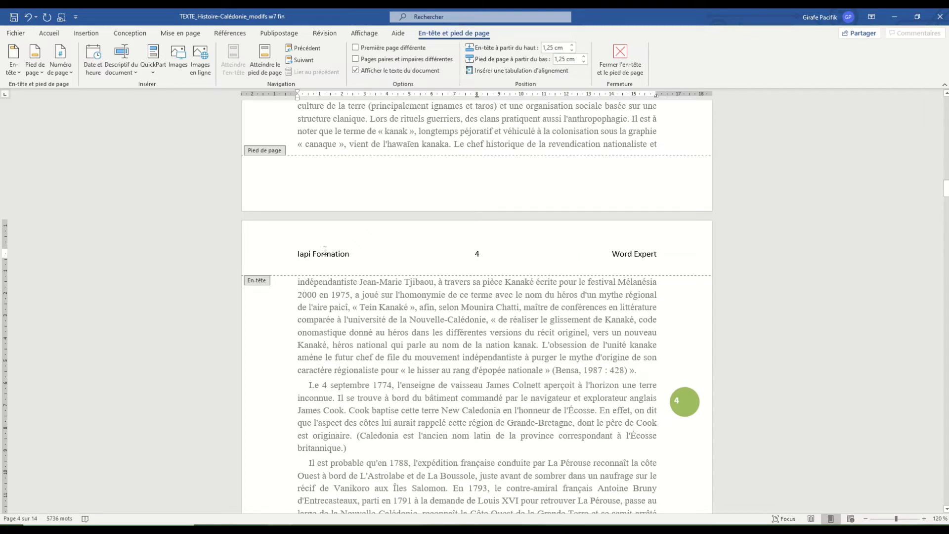
mouse_move(679, 392)
mouse_down()
mouse_move(677, 254)
mouse_move(686, 404)
mouse_up()
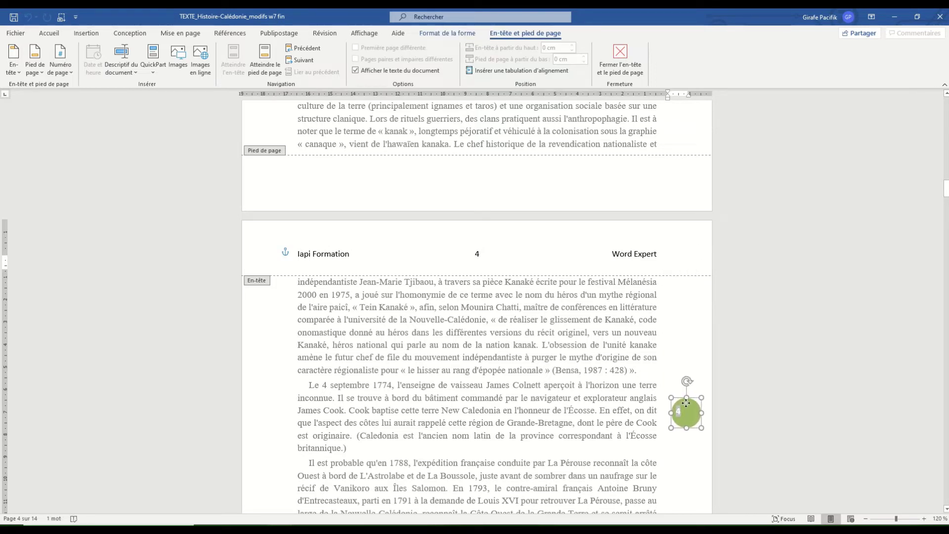
Return to the document body and examine the header and page numbers on pages 4 and 5.
double_click(581, 321)
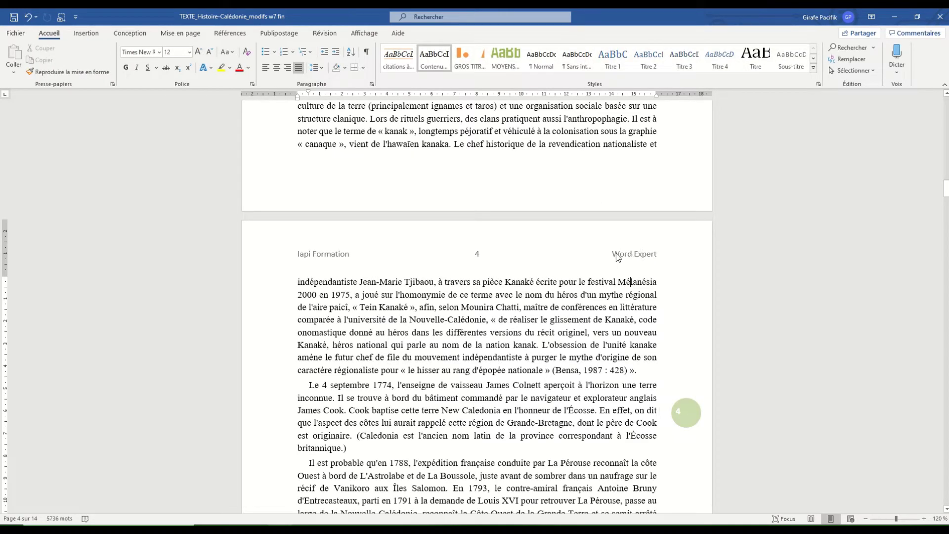
scroll(562, 363, down, 4)
scroll(561, 363, down, 15)
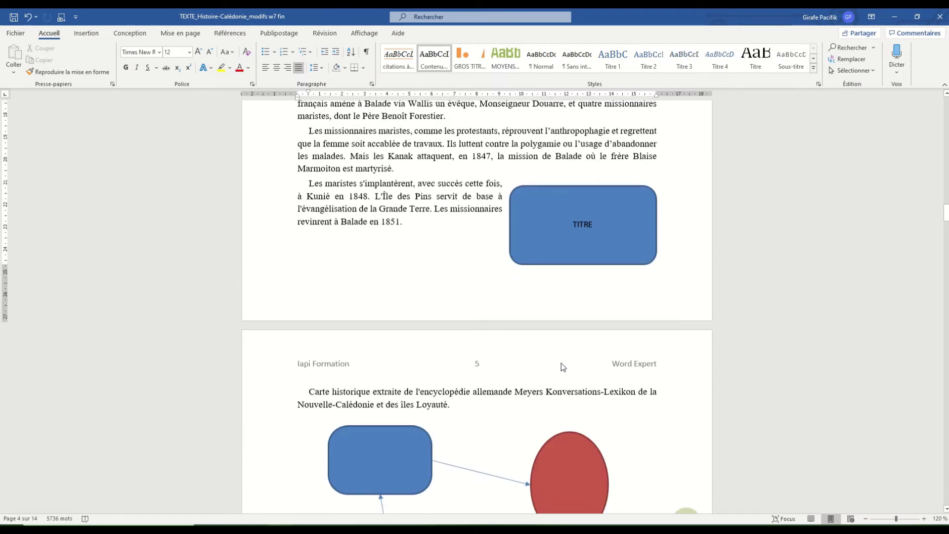
scroll(568, 361, up, 17)
scroll(568, 361, up, 5)
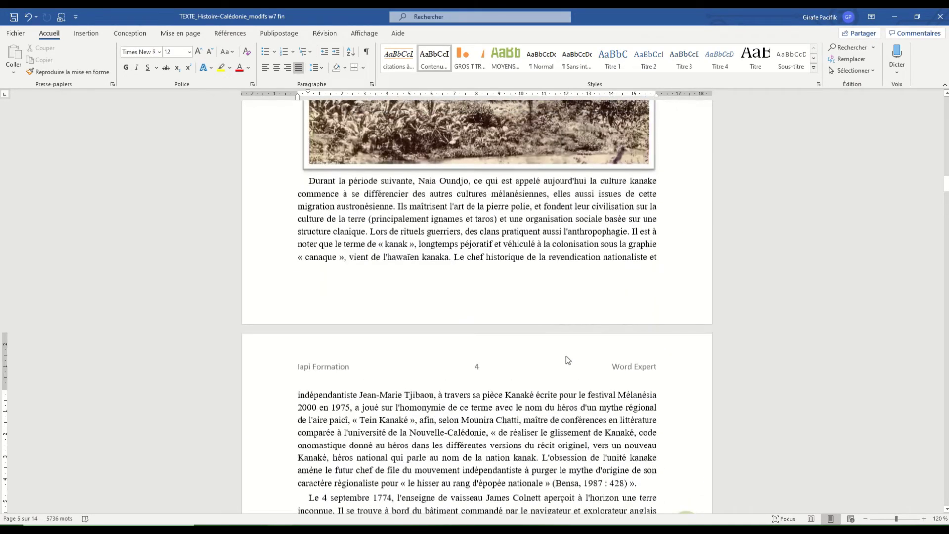
Reopen the page 4 header and set the page numbering to start at 0.
double_click(566, 368)
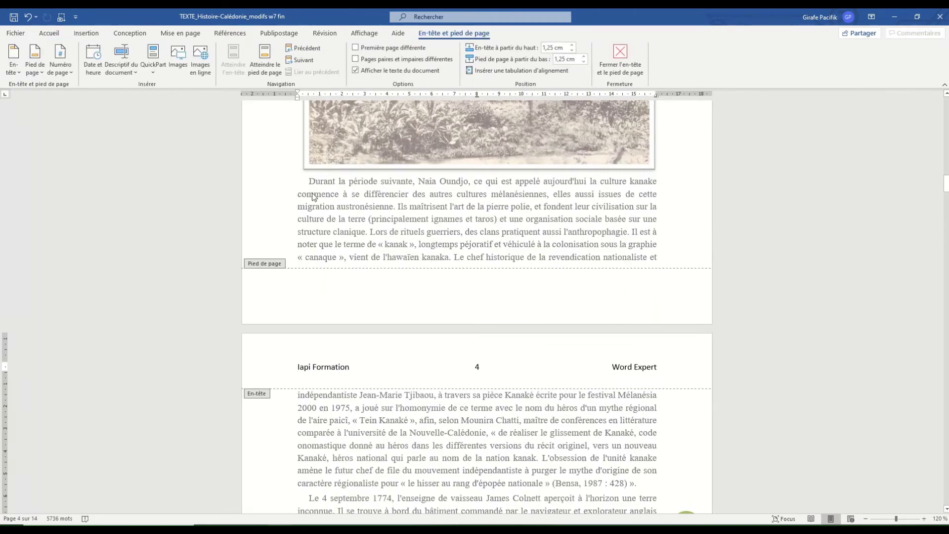
click(72, 72)
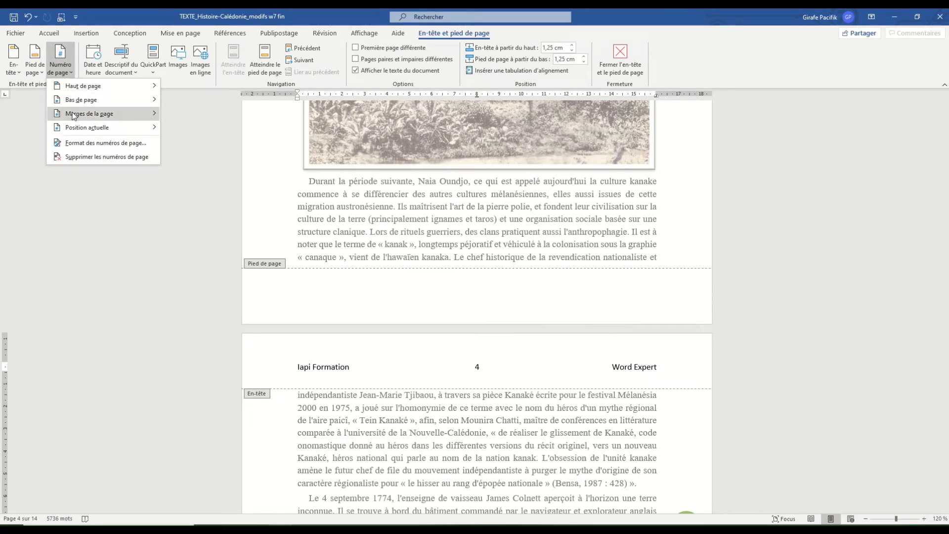
click(85, 144)
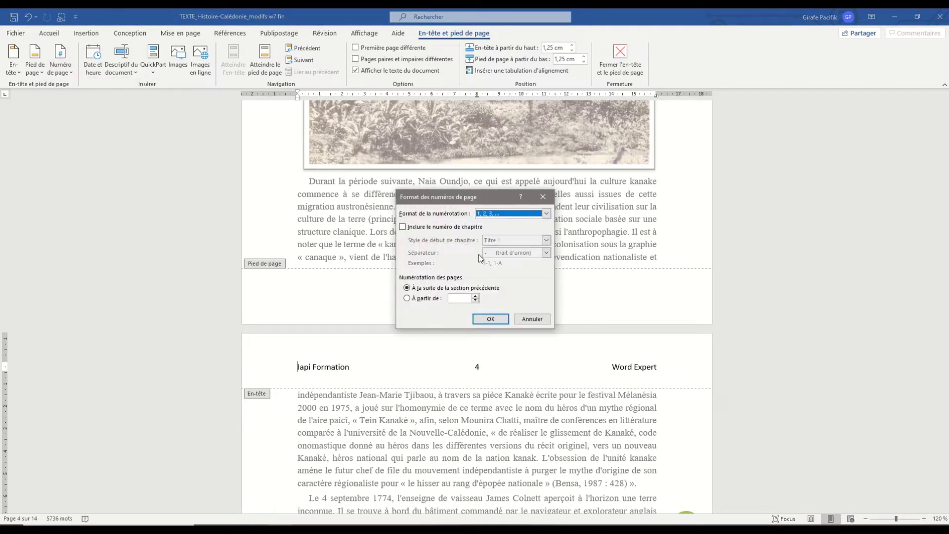
click(428, 298)
click(497, 321)
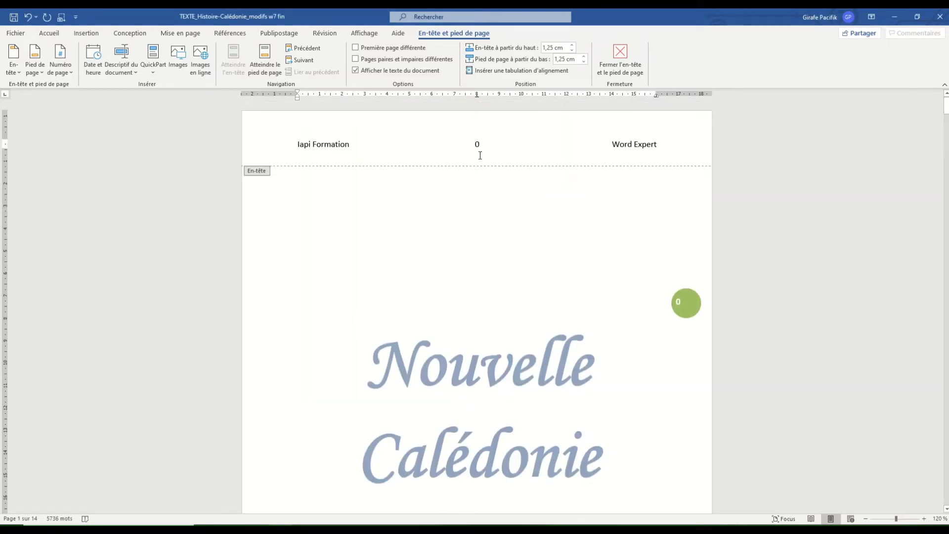
Delete the centred page number from the header on the Sommaire page.
scroll(479, 149, down, 5)
scroll(479, 158, up, 2)
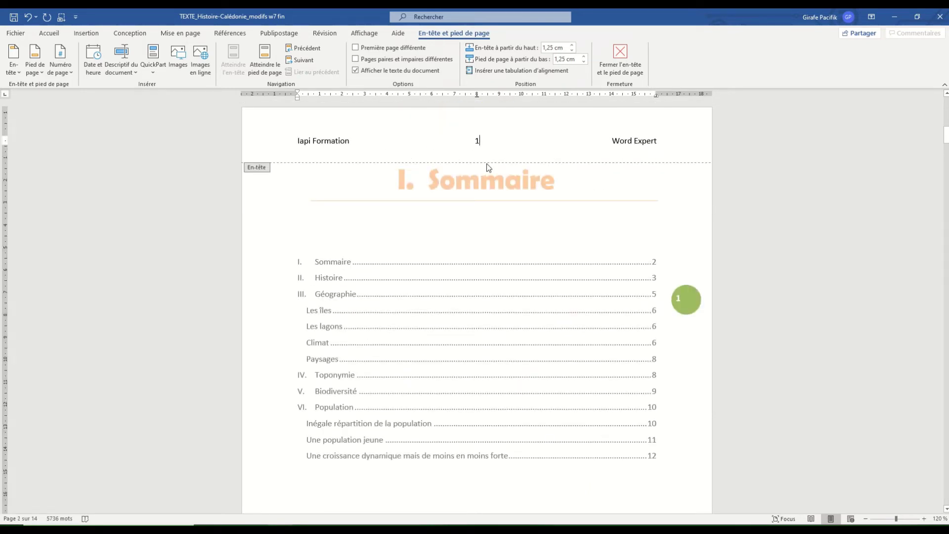
double_click(482, 143)
key(Delete)
Insert a Mosaïque page number at the centre of the footer below the Sommaire.
scroll(467, 242, down, 8)
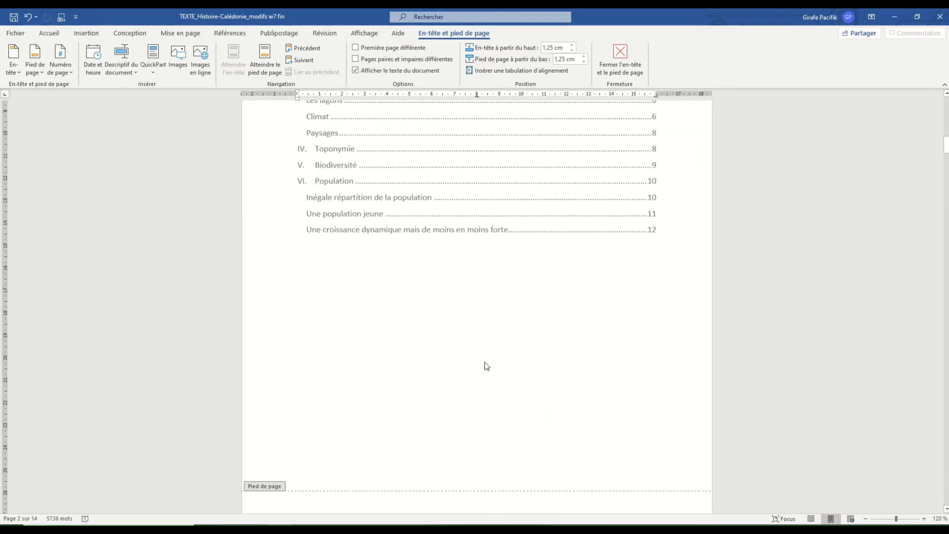
click(480, 294)
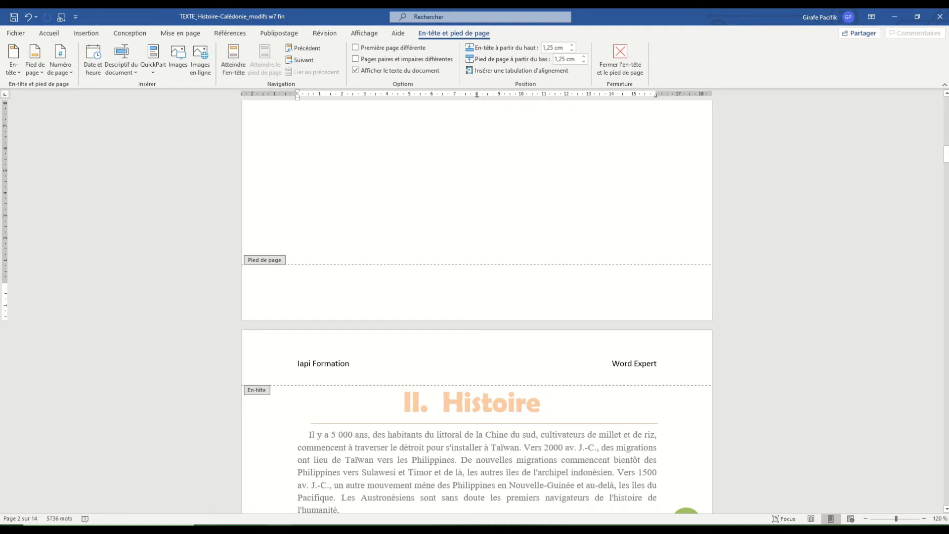
click(60, 62)
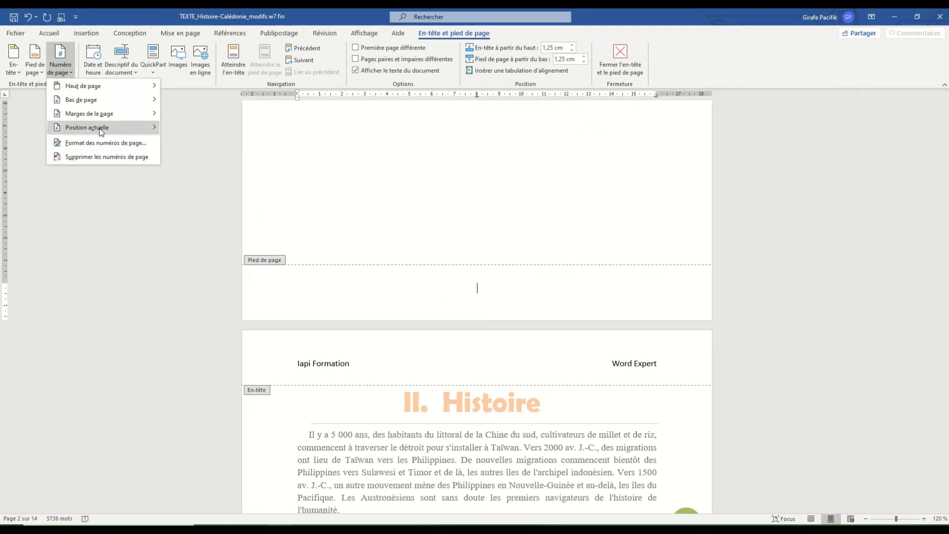
mouse_move(101, 131)
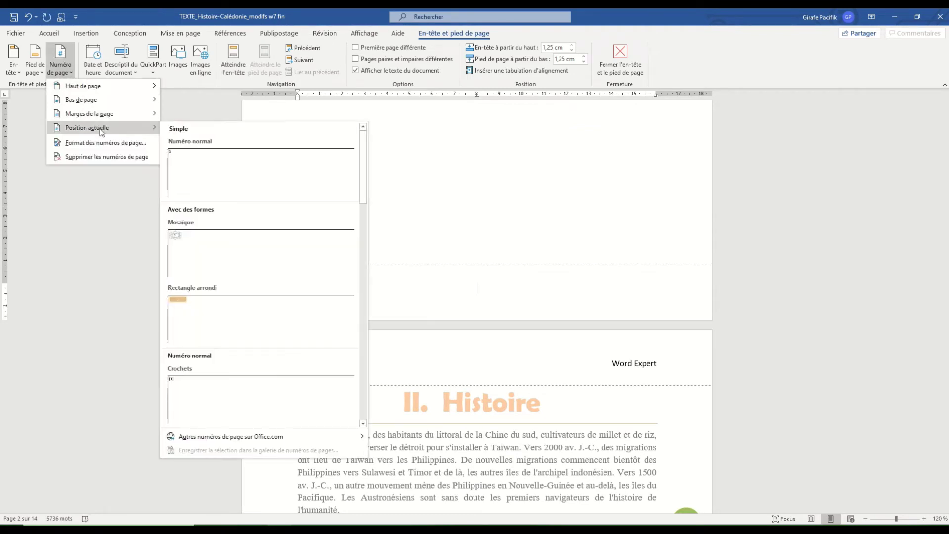
click(236, 253)
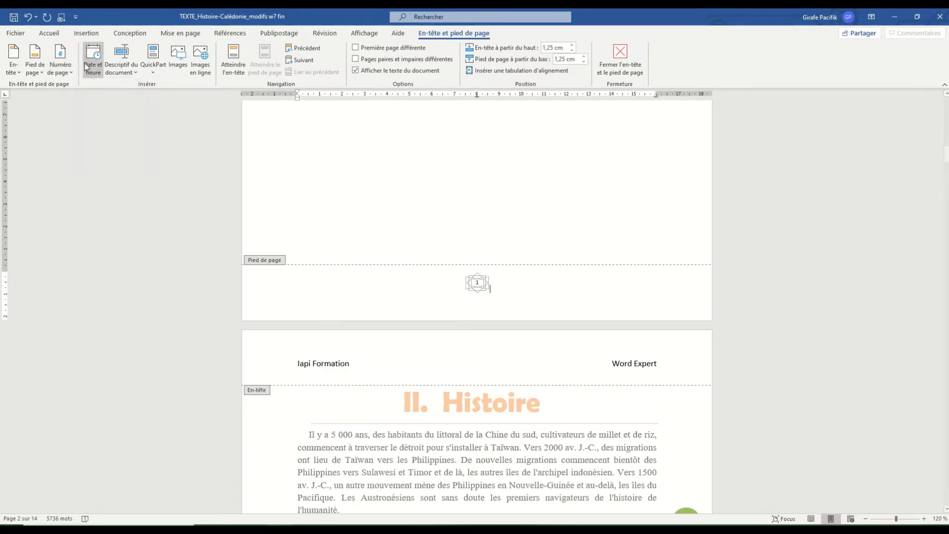
Look through the other page-number designs for the current position, from Mosaïque to Tildes, without applying one.
click(60, 61)
mouse_move(117, 129)
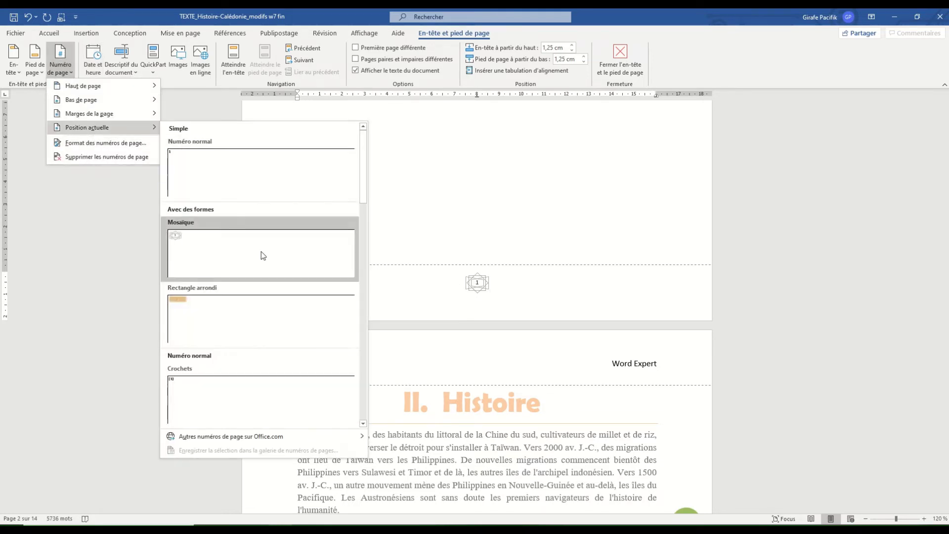
scroll(263, 255, down, 8)
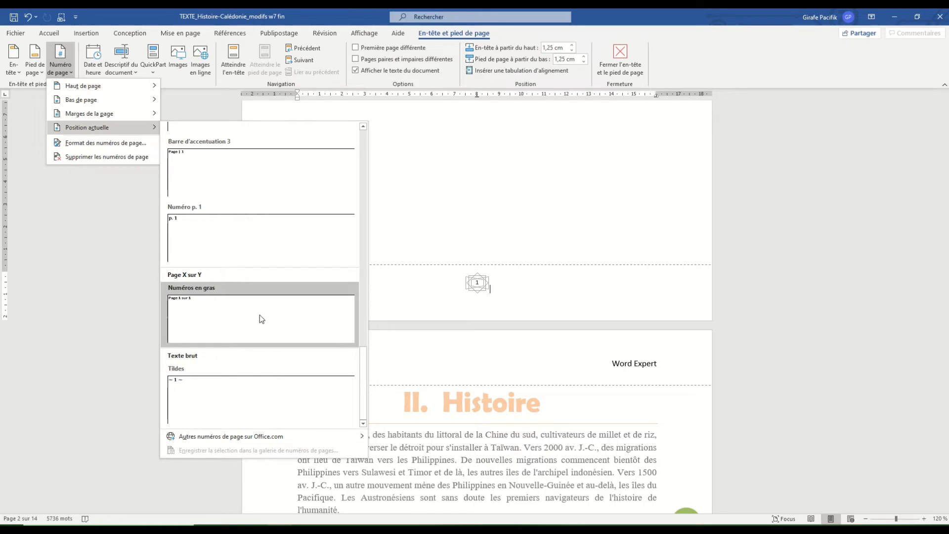
click(475, 229)
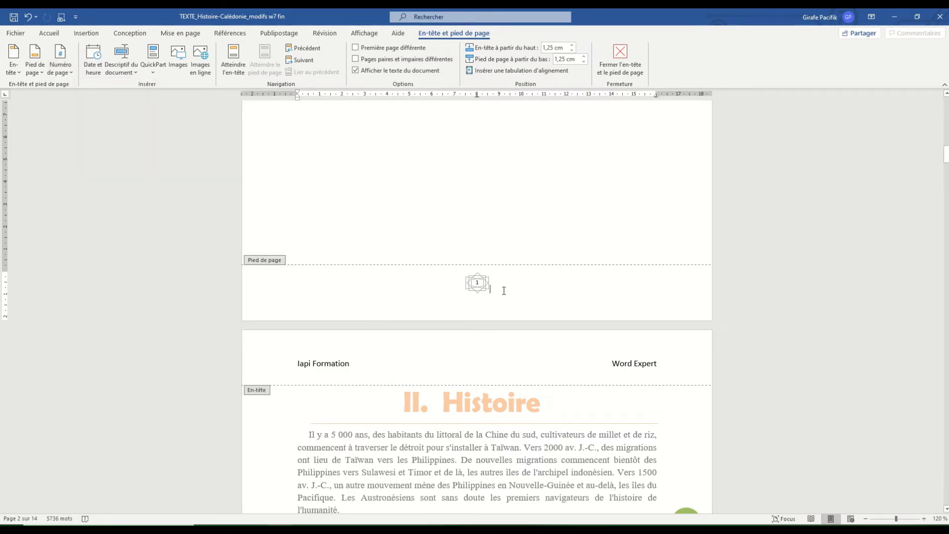
Advance to the footer's next tab stop, try a 26/02/2020 date with automatic updating, and cancel it.
key(Tab)
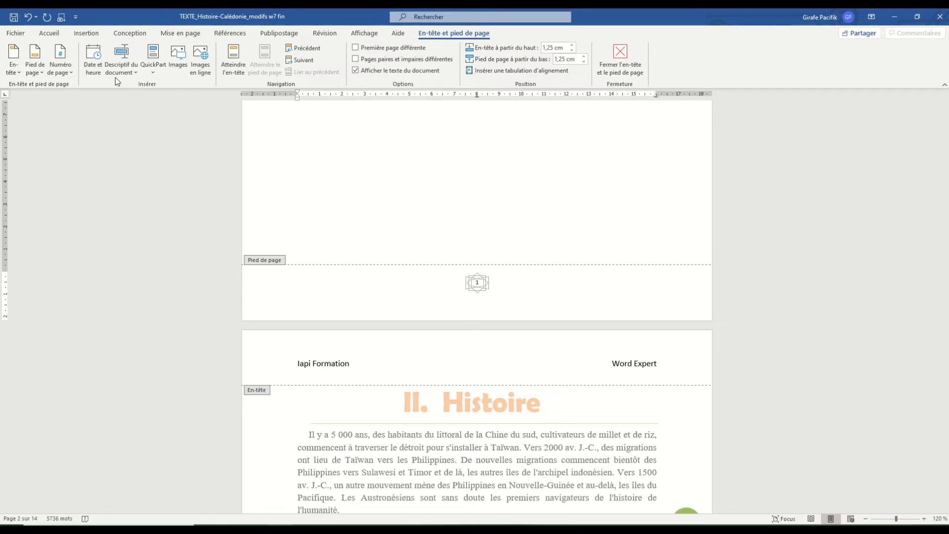
click(93, 61)
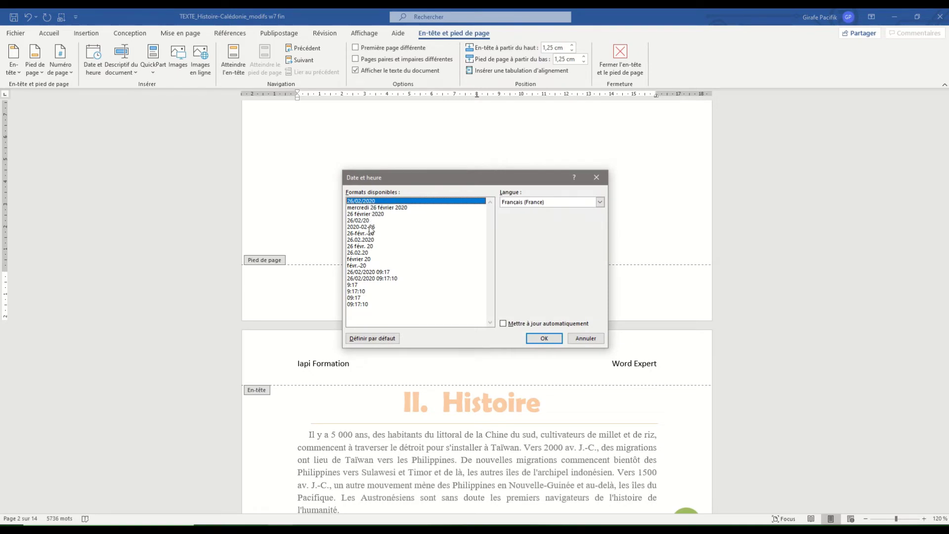
click(504, 324)
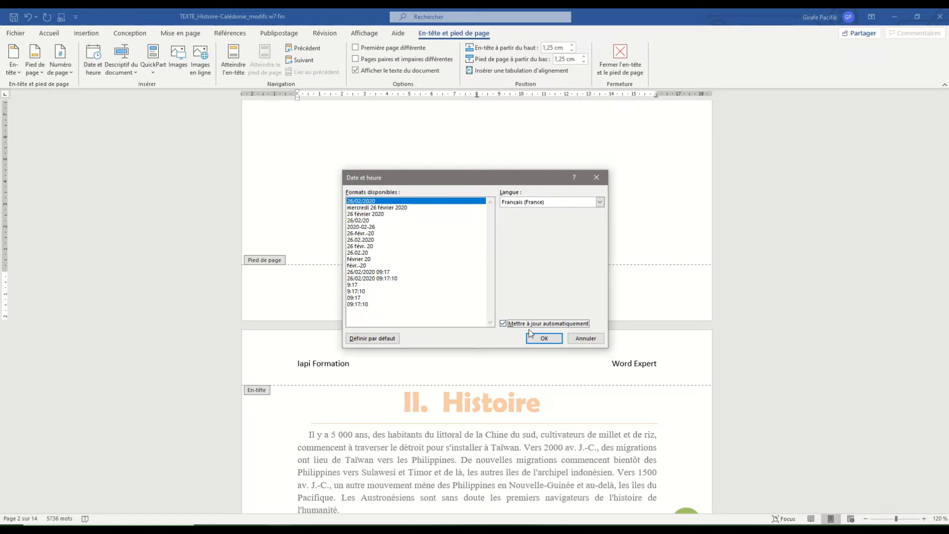
click(583, 340)
Check the footer page number on the Sommaire and Histoire pages, and switch to the header and back to the footer.
scroll(558, 433, down, 9)
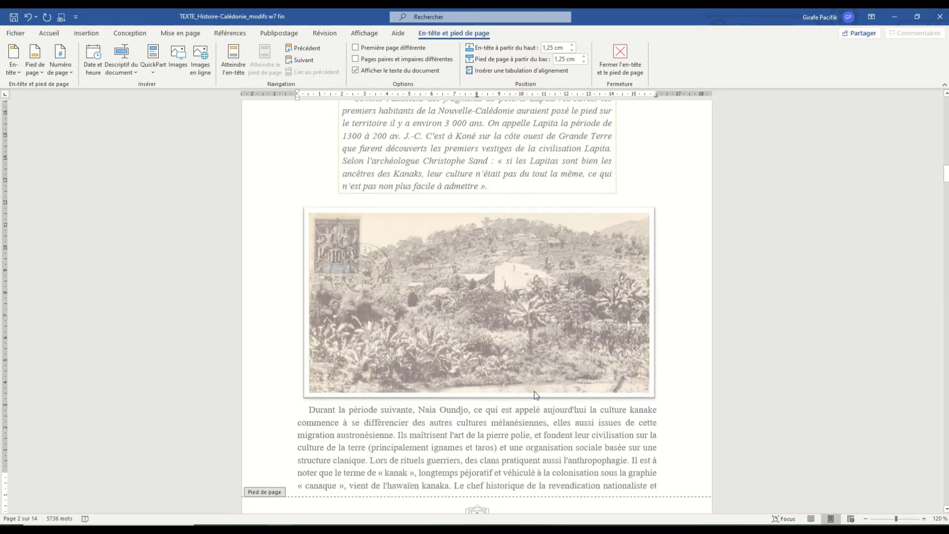
scroll(511, 342, up, 10)
scroll(511, 341, up, 1)
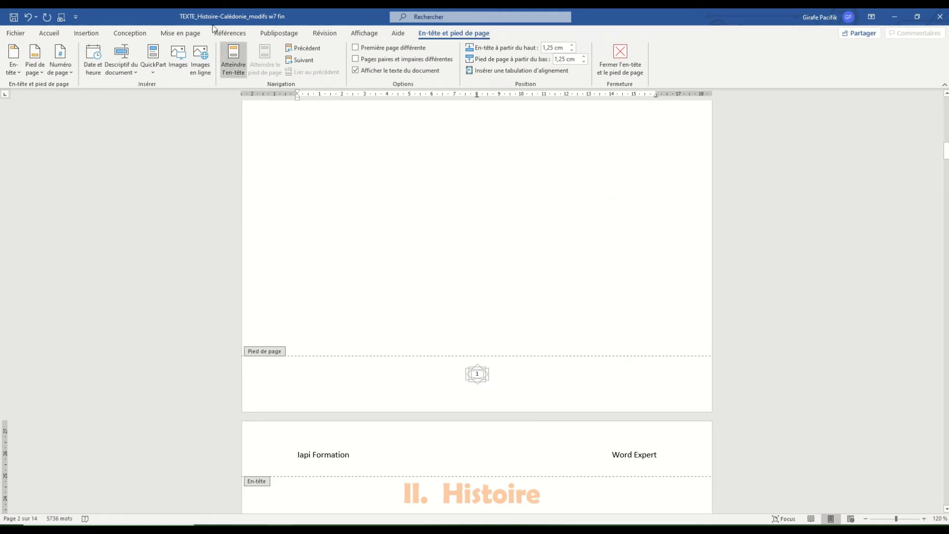
click(236, 61)
click(262, 59)
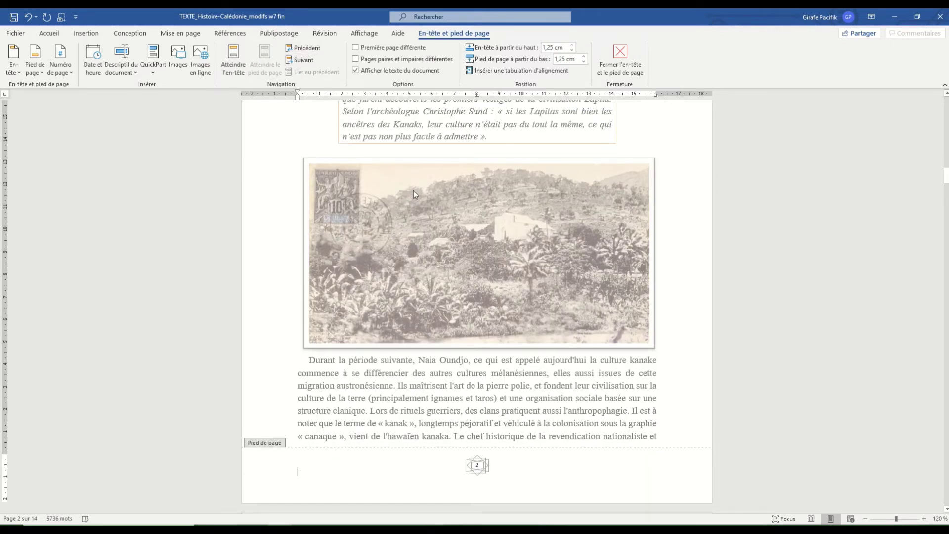
Examine the headers, footers and margin page numbers from the Histoire page back to the cover page.
scroll(414, 191, up, 5)
scroll(399, 87, up, 6)
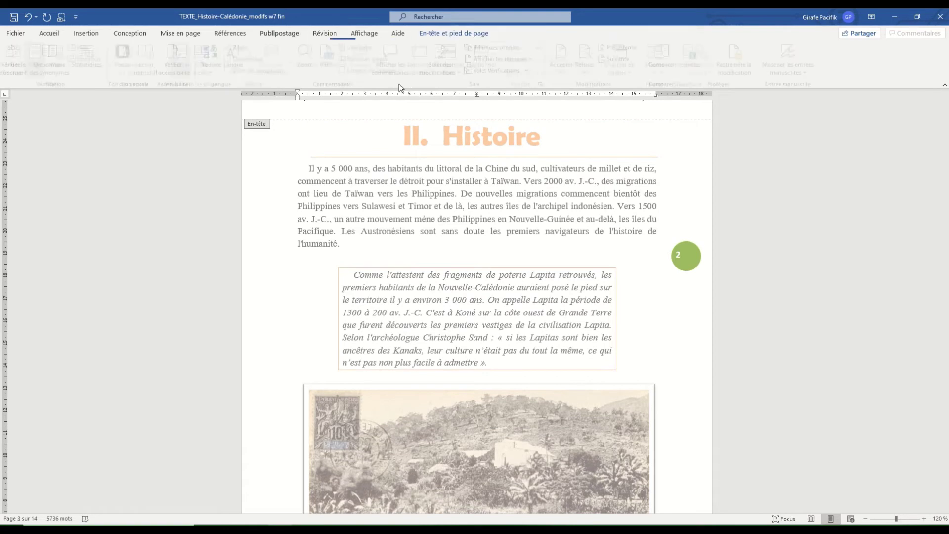
scroll(399, 87, down, 6)
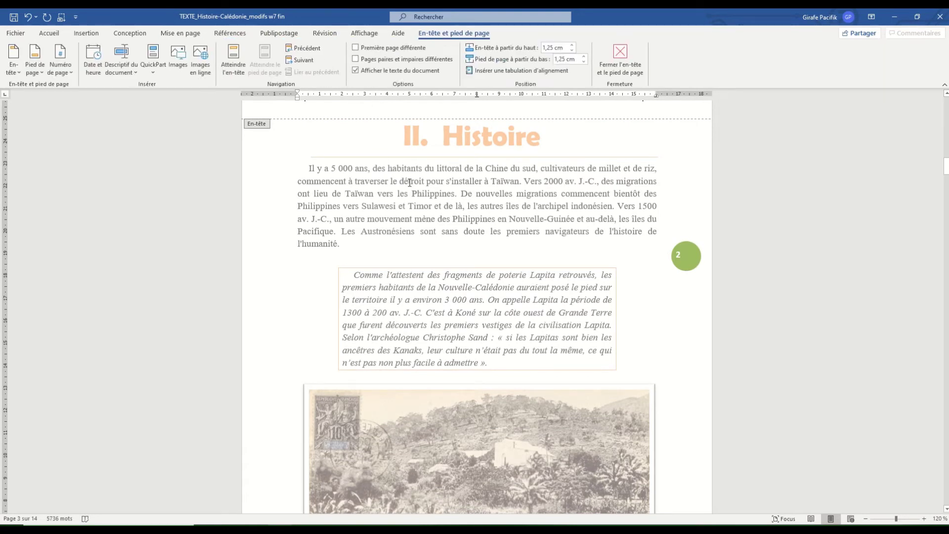
scroll(410, 185, up, 7)
scroll(453, 188, up, 15)
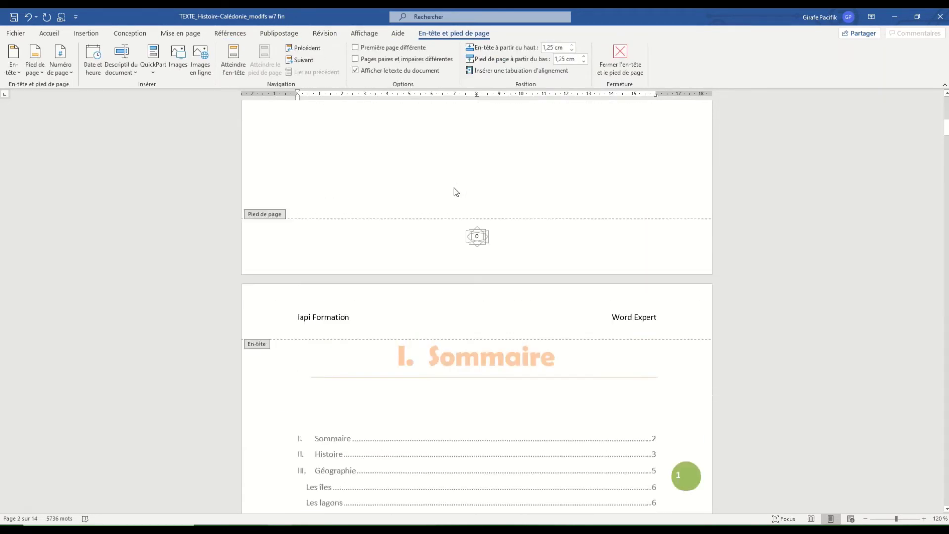
scroll(485, 242, up, 10)
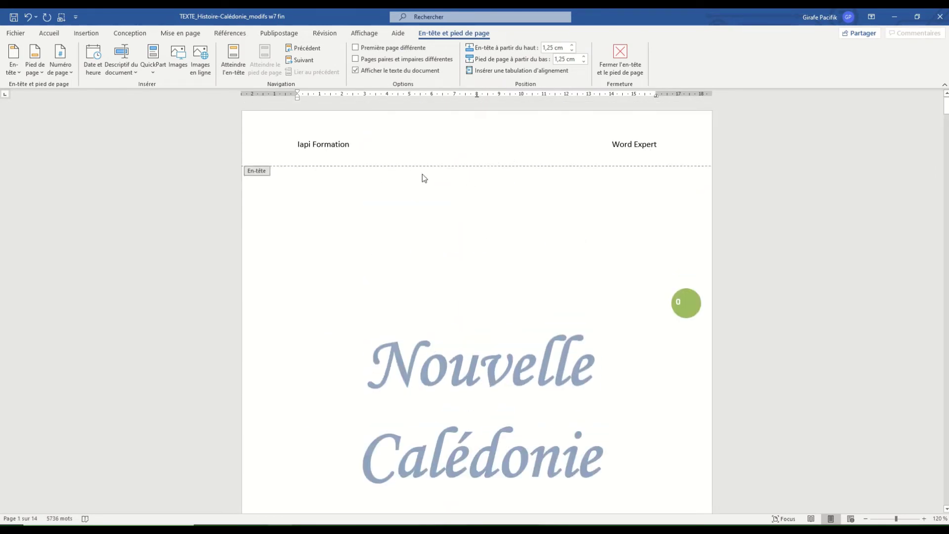
Compare the cover page's header and footer with the Sommaire page's, and turn on a different first page.
scroll(399, 186, down, 10)
scroll(399, 185, down, 1)
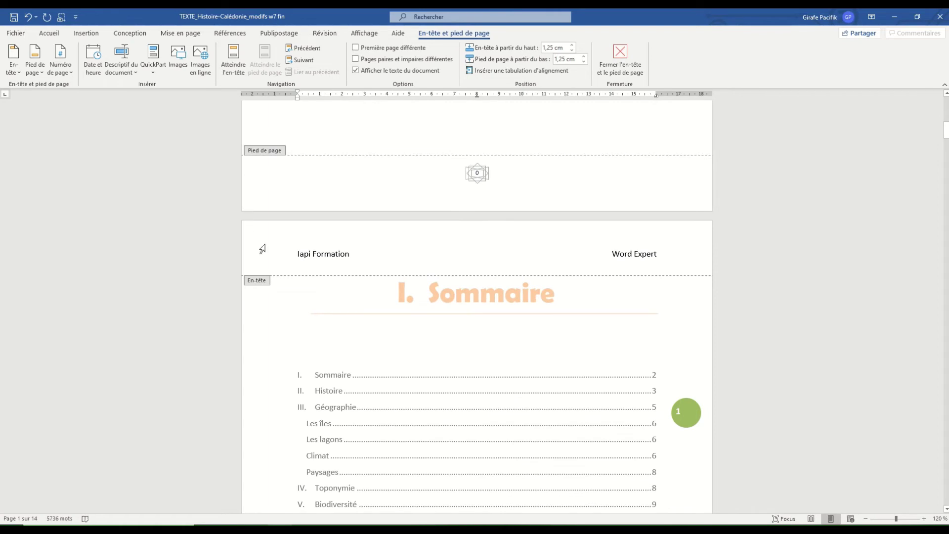
scroll(277, 168, up, 12)
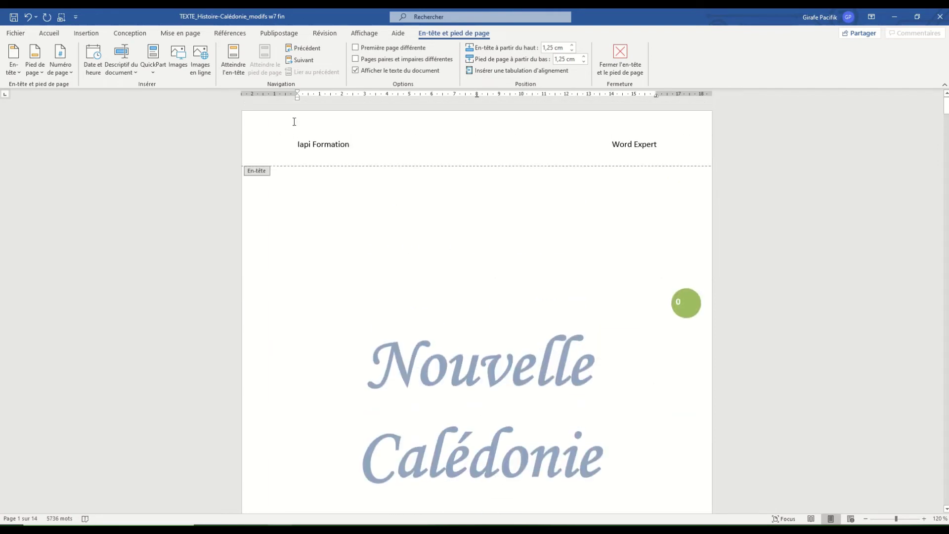
click(356, 48)
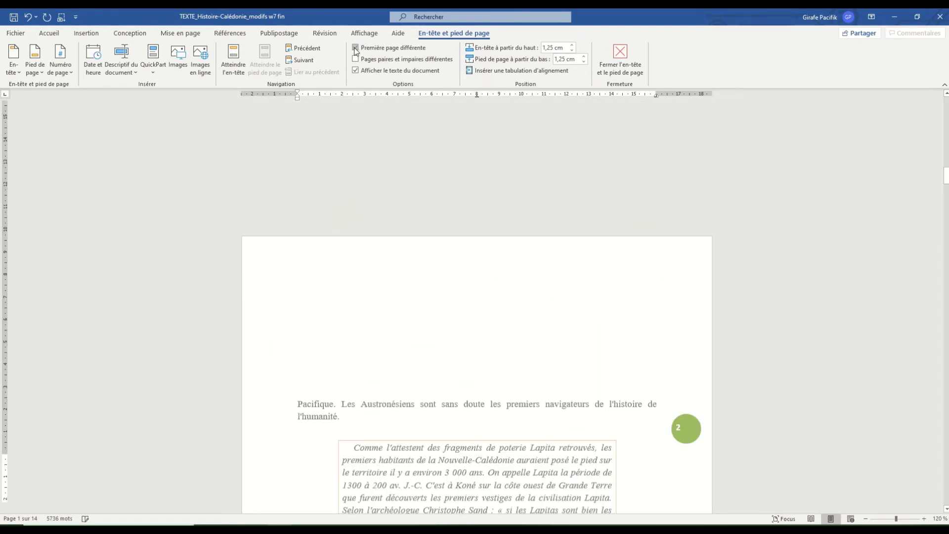
Examine the separate header and footer of the cover page against those on the Sommaire and Histoire pages.
scroll(419, 364, down, 15)
scroll(419, 363, up, 20)
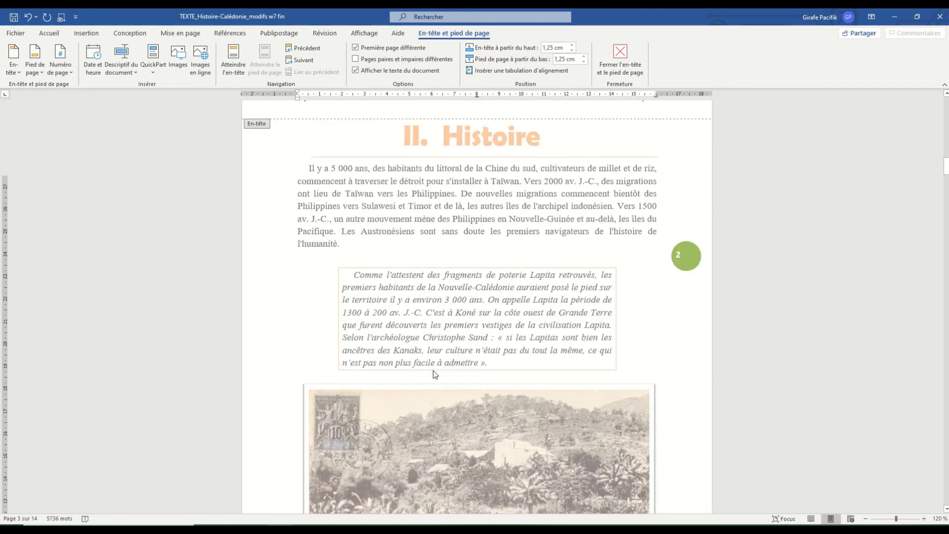
scroll(416, 339, up, 5)
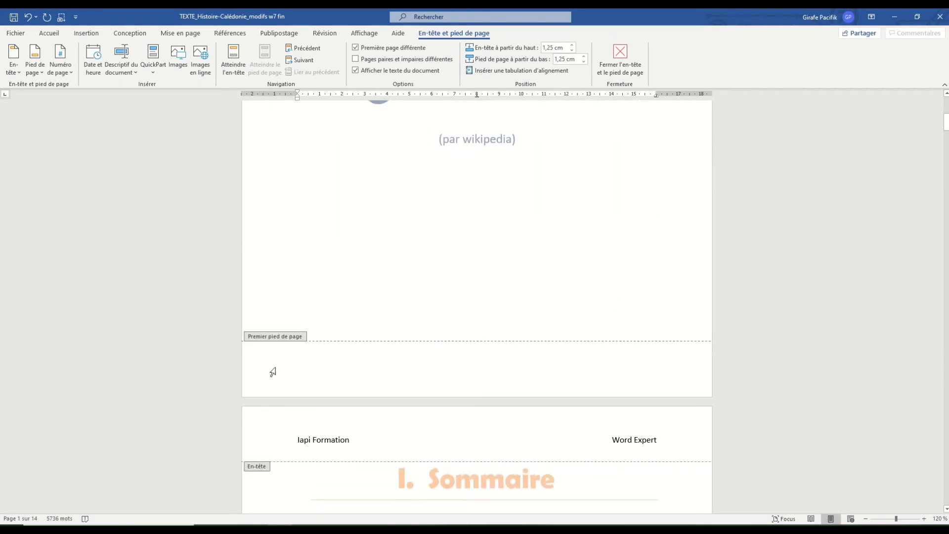
scroll(280, 337, up, 10)
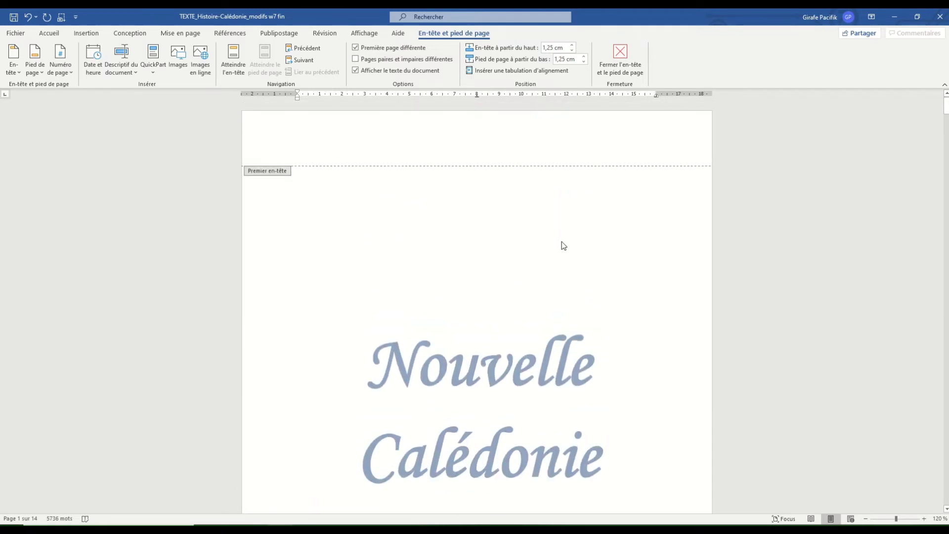
scroll(529, 246, down, 7)
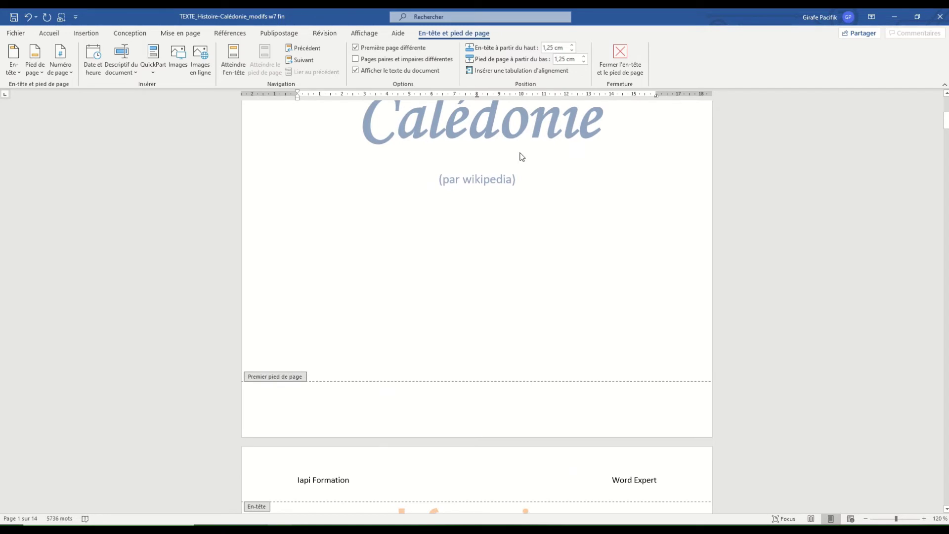
scroll(532, 283, down, 5)
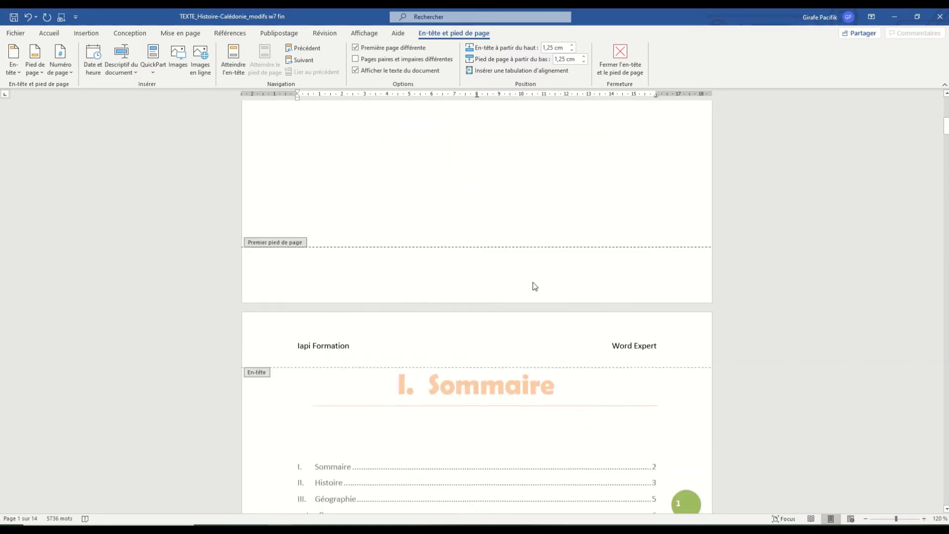
scroll(533, 286, up, 15)
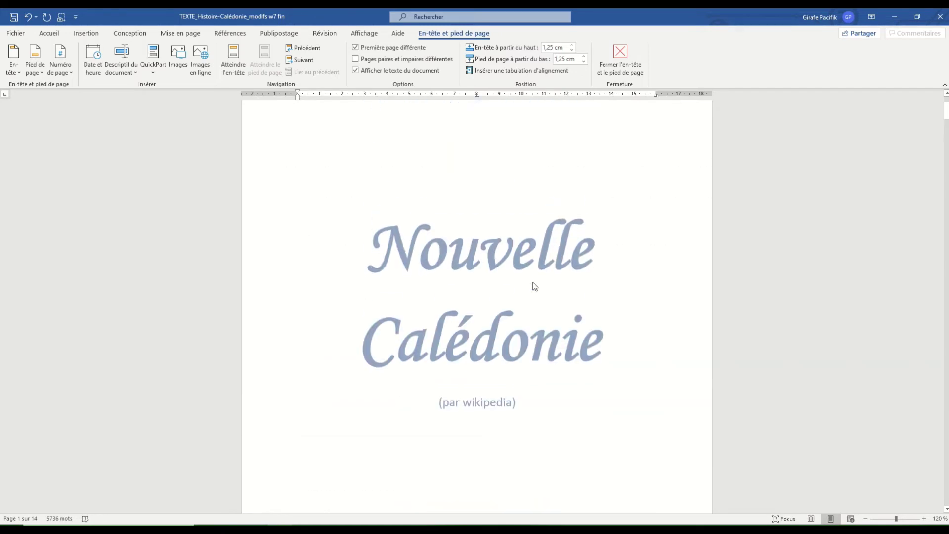
click(493, 156)
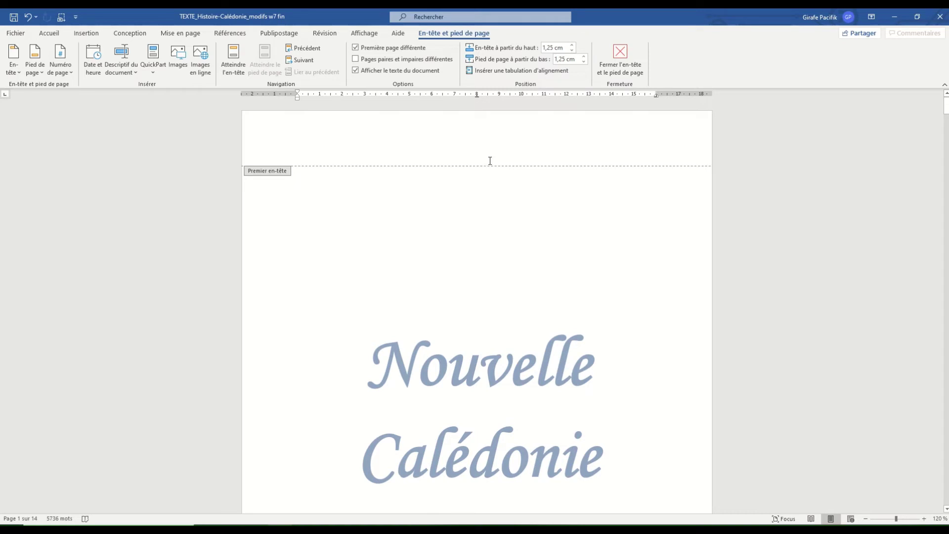
scroll(516, 235, down, 8)
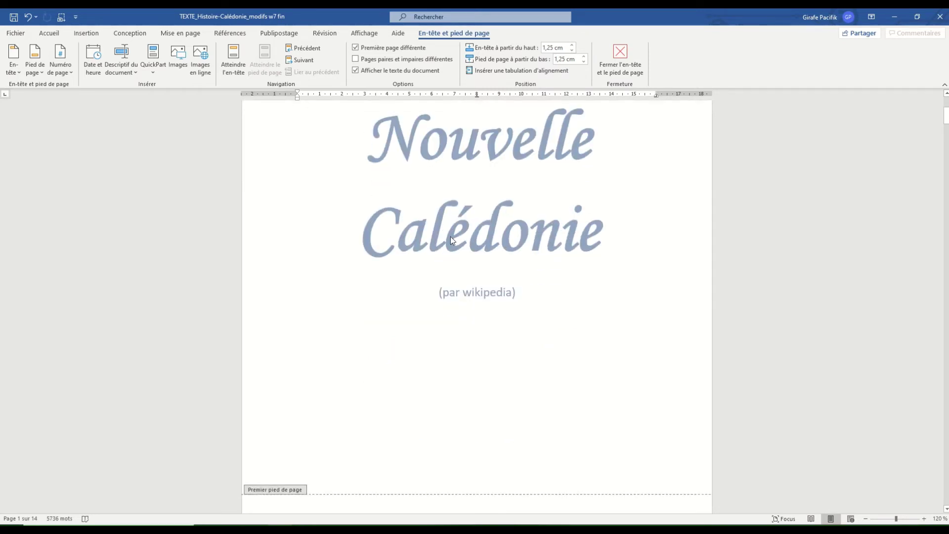
scroll(449, 237, down, 12)
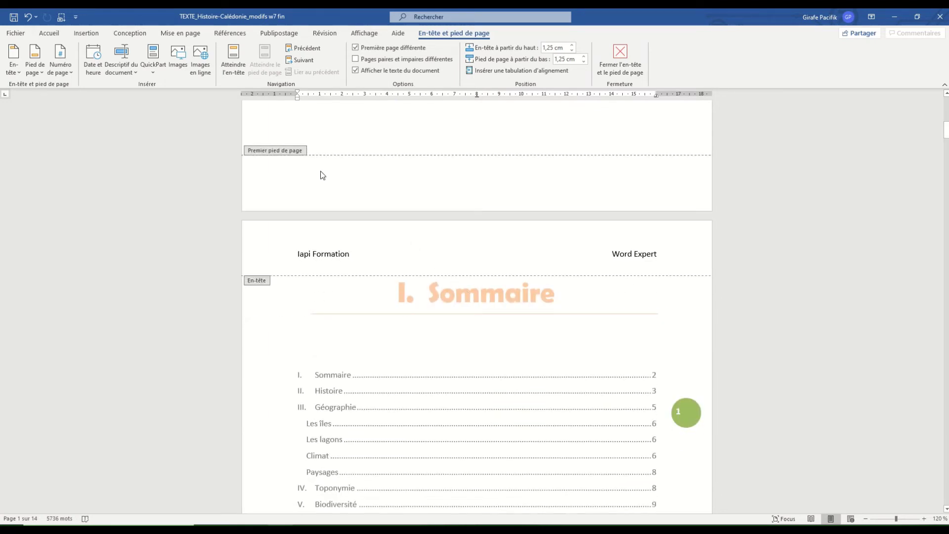
Turn off the different first page, try different odd and even pages, and check the Sommaire and Histoire headers and footers.
click(356, 48)
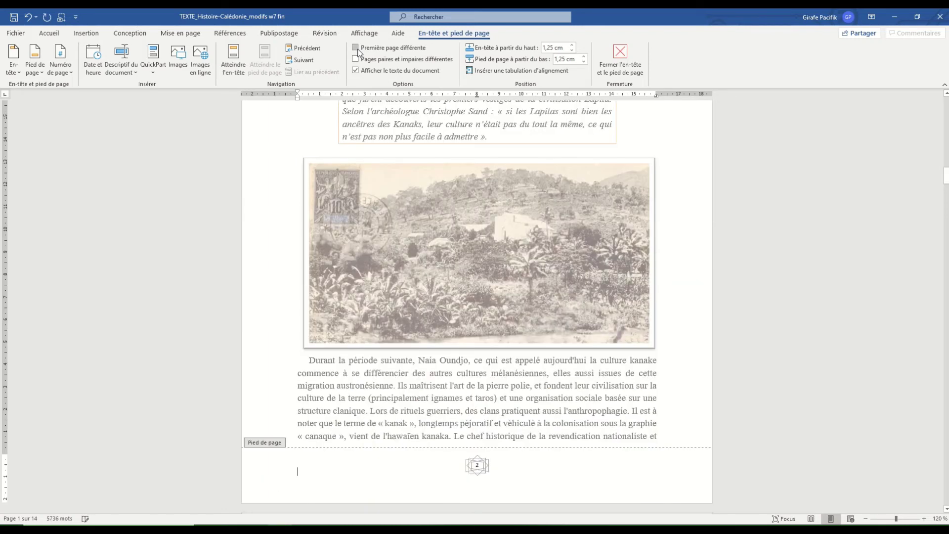
click(356, 60)
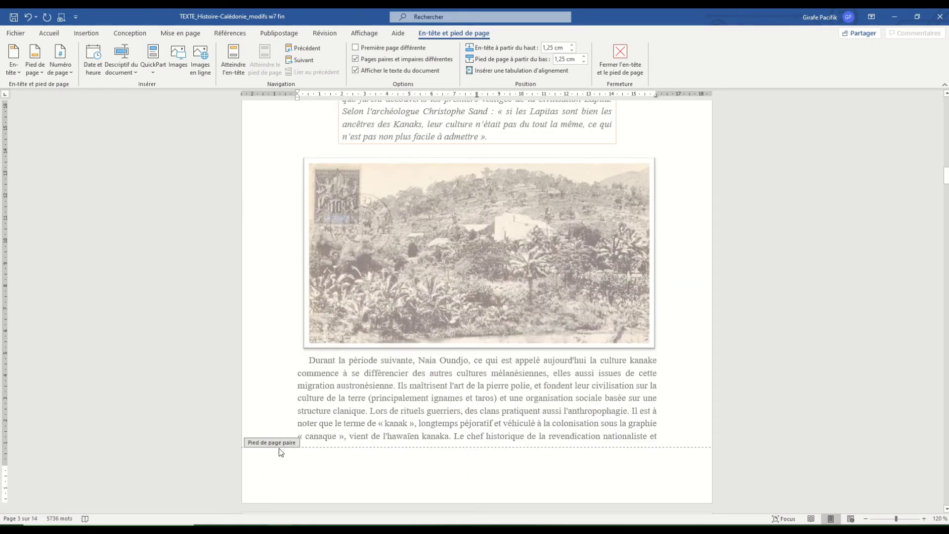
scroll(291, 460, up, 1)
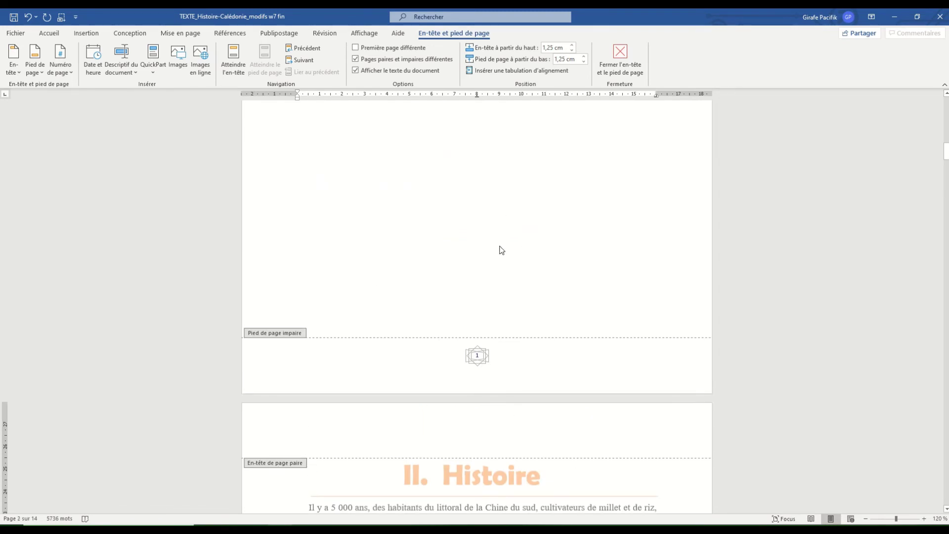
scroll(494, 254, down, 5)
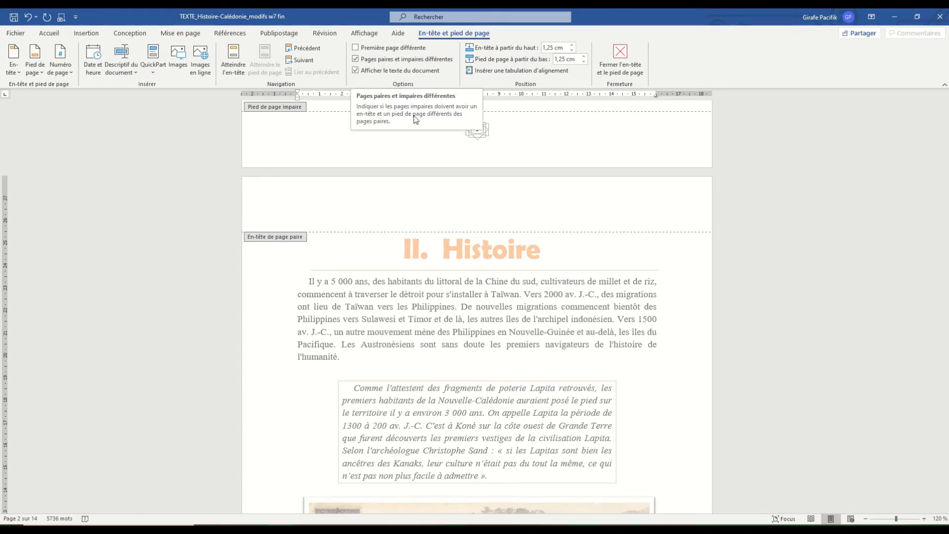
Try combining a different first page with different odd and even pages, and check the cover page's header and footer.
click(356, 48)
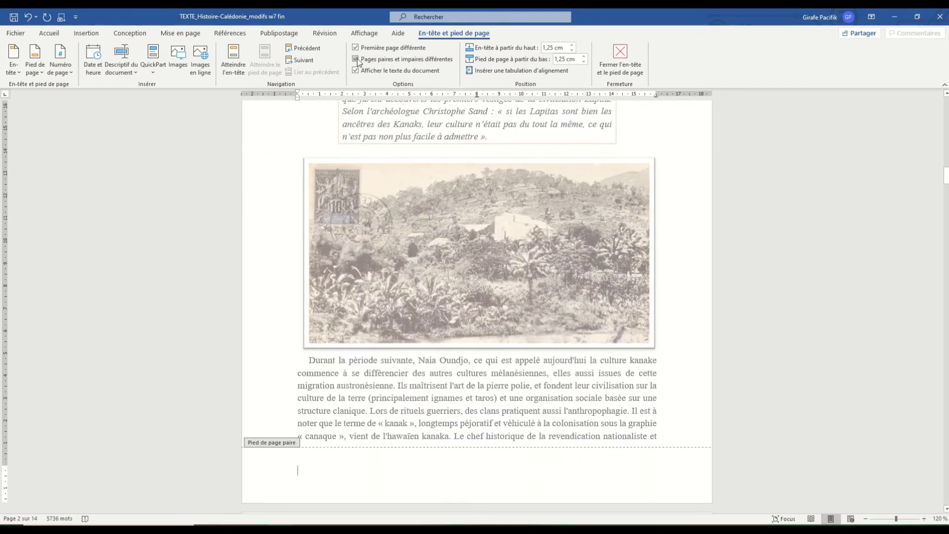
scroll(417, 272, up, 15)
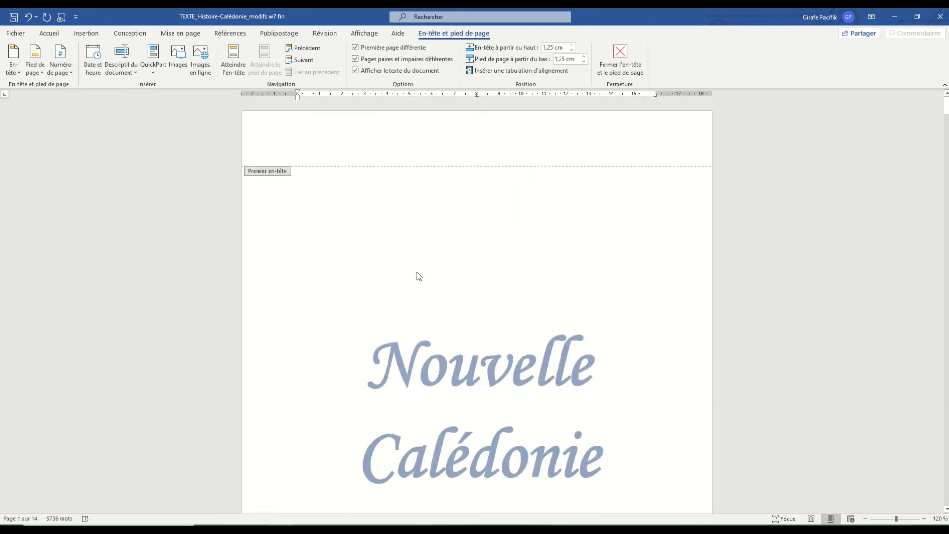
scroll(417, 275, down, 6)
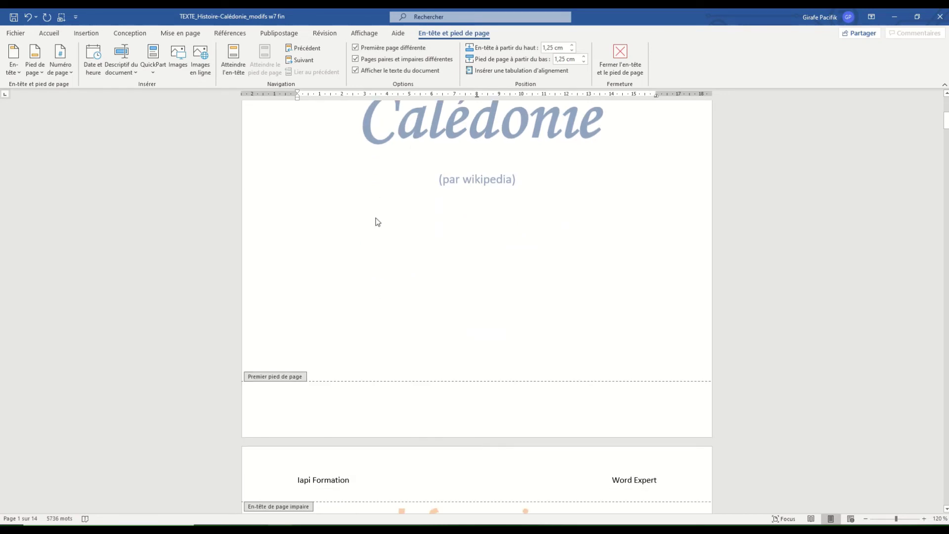
Turn off both different odd and even pages and different first page, and check the cover and Sommaire headers and footers.
click(356, 60)
click(356, 47)
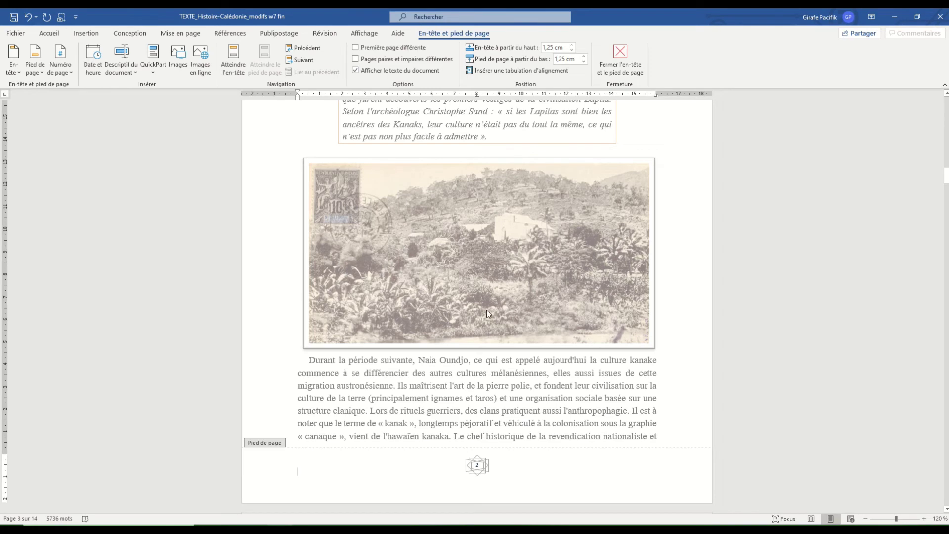
scroll(486, 311, up, 20)
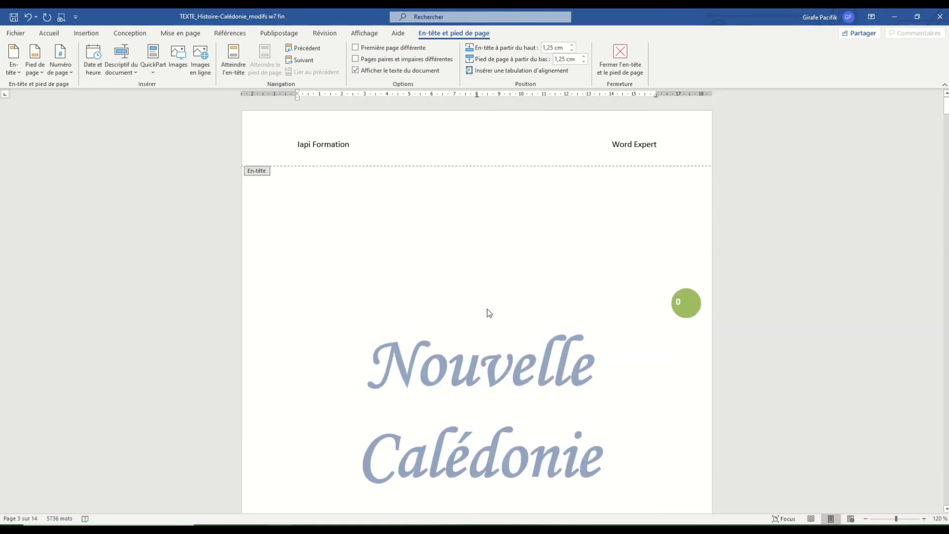
scroll(488, 313, down, 15)
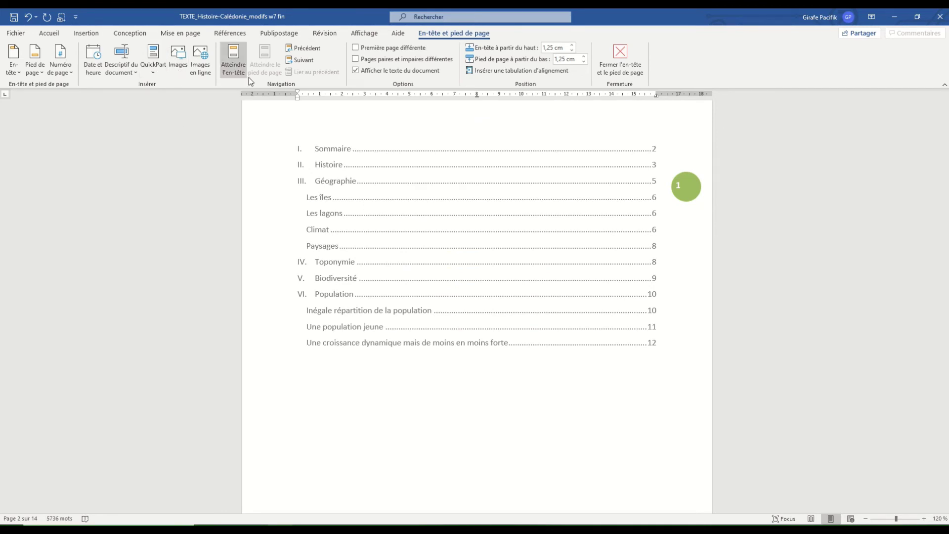
scroll(370, 144, up, 6)
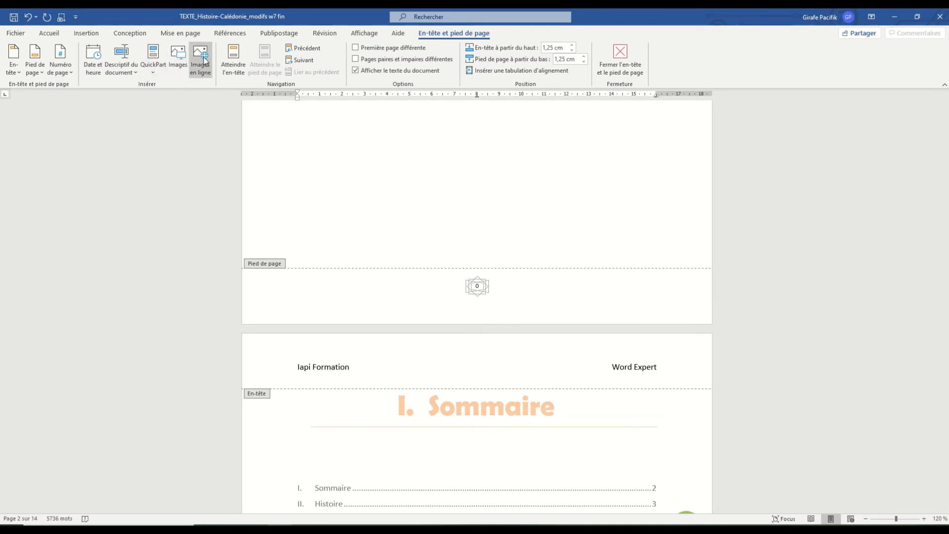
Look through the QuickPart document properties and open the list of available fields.
click(158, 73)
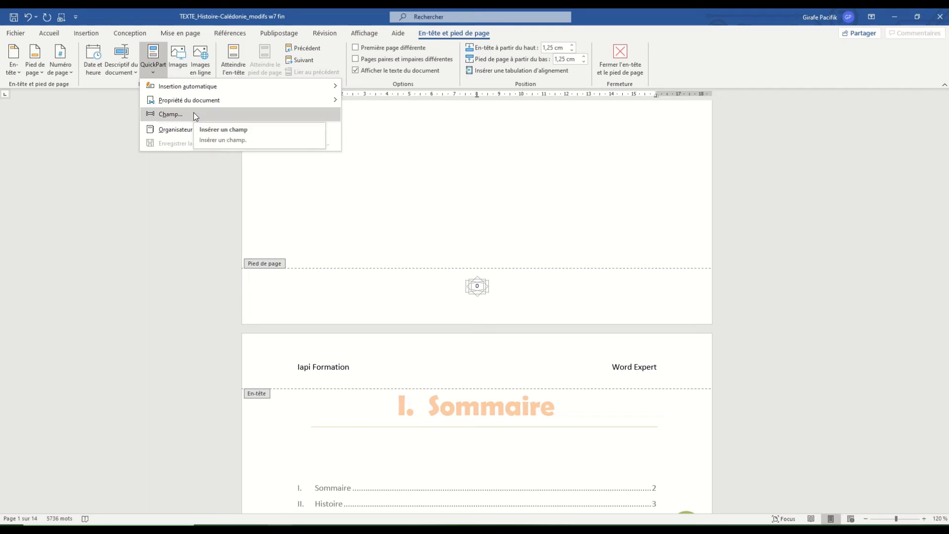
mouse_move(195, 103)
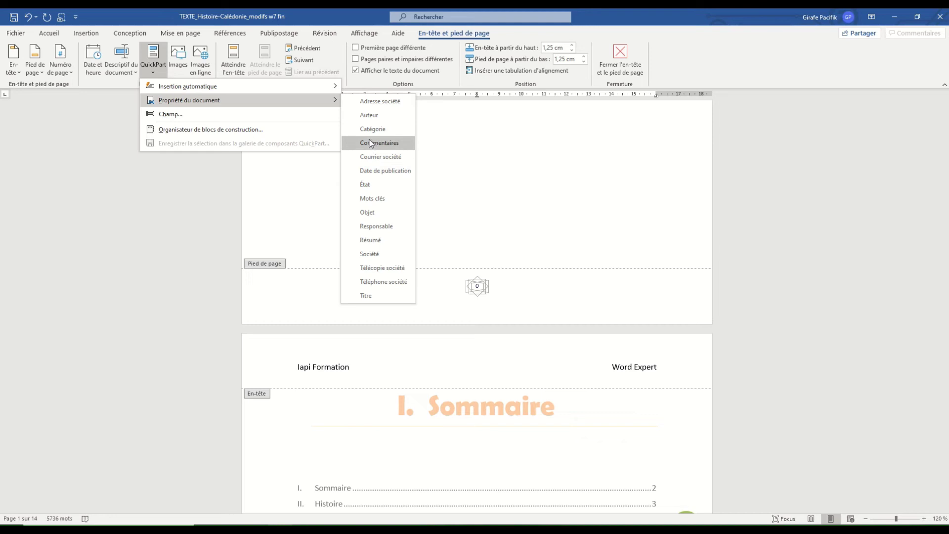
click(325, 113)
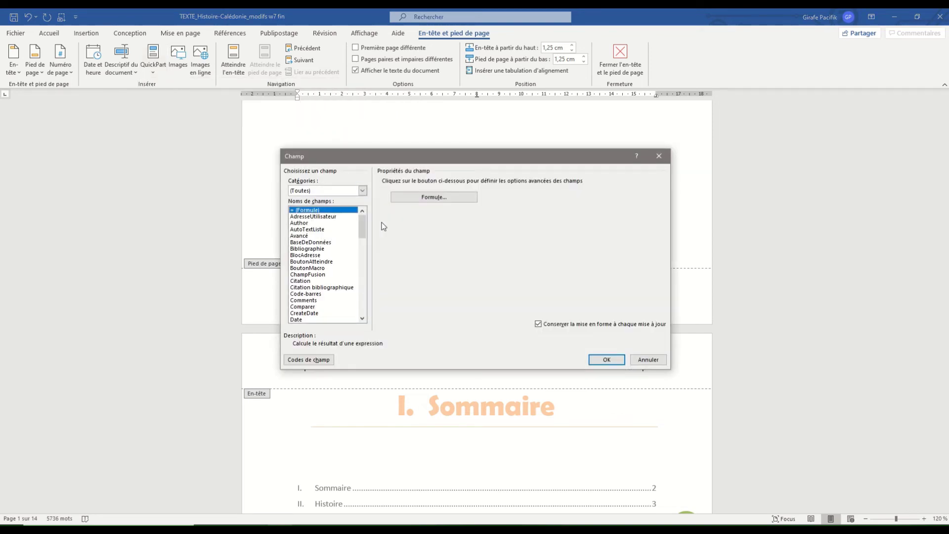
scroll(364, 231, down, 1)
drag(363, 231, 363, 243)
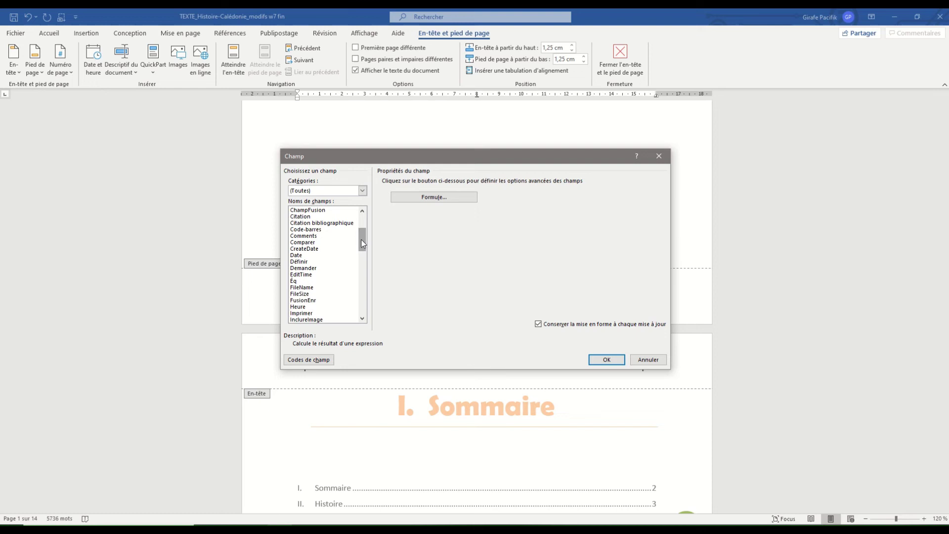
Examine the format options of the Date, Heure, Page and NumPages fields, and close the field list without inserting any.
click(309, 255)
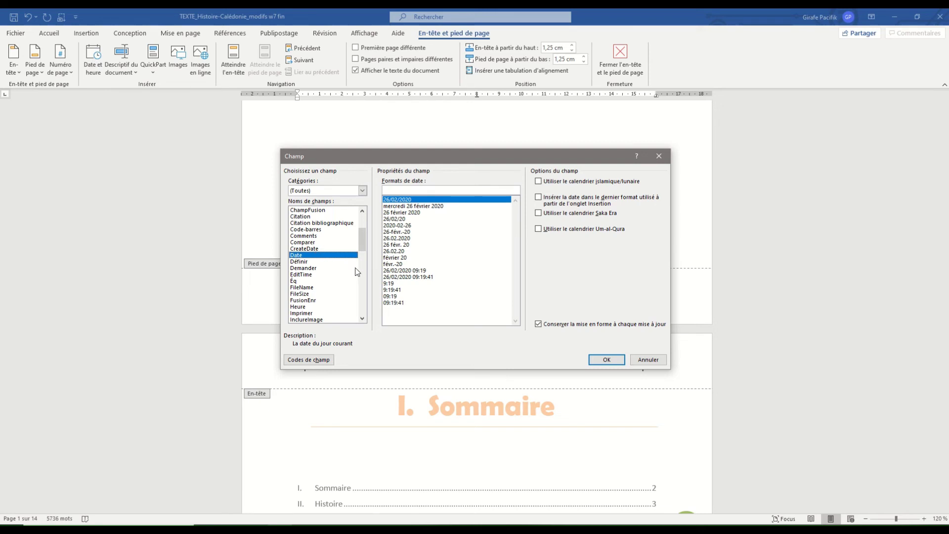
click(317, 307)
scroll(362, 321, down, 5)
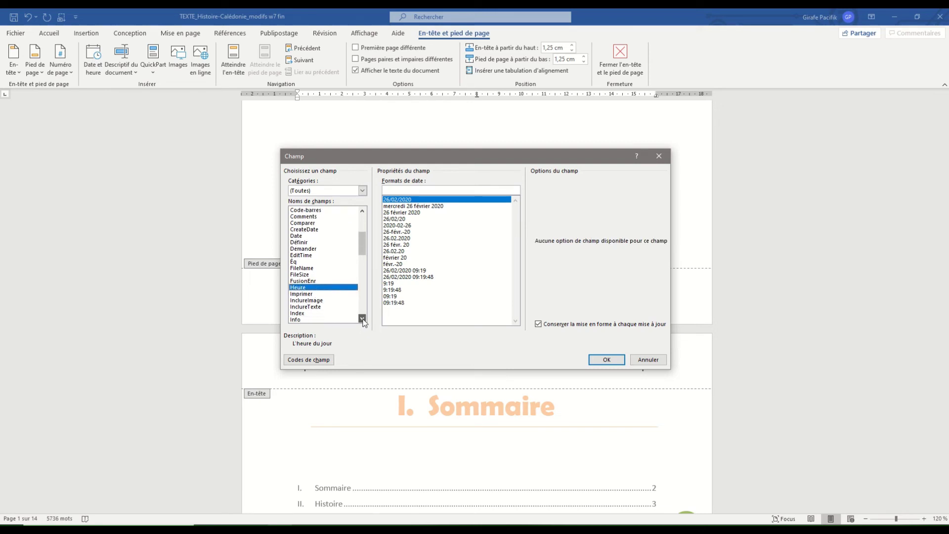
scroll(363, 321, down, 2)
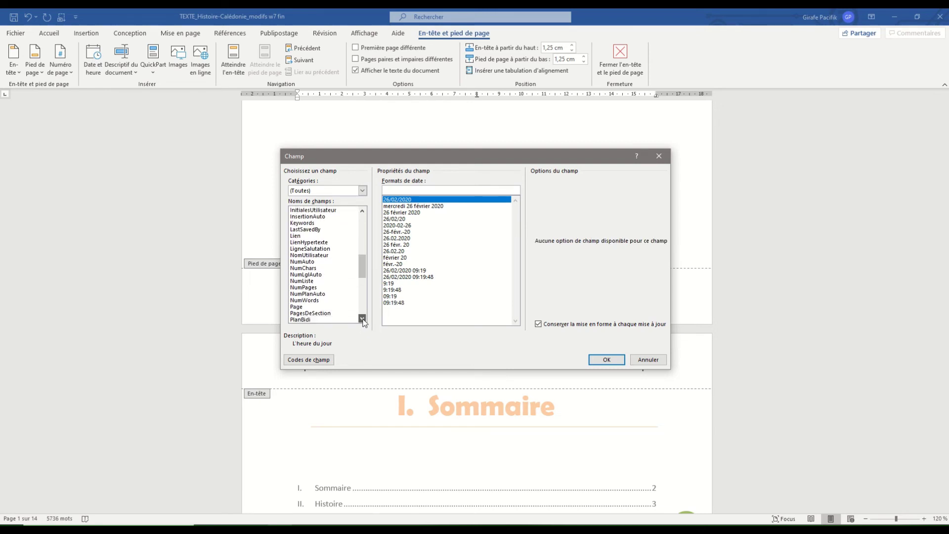
click(314, 300)
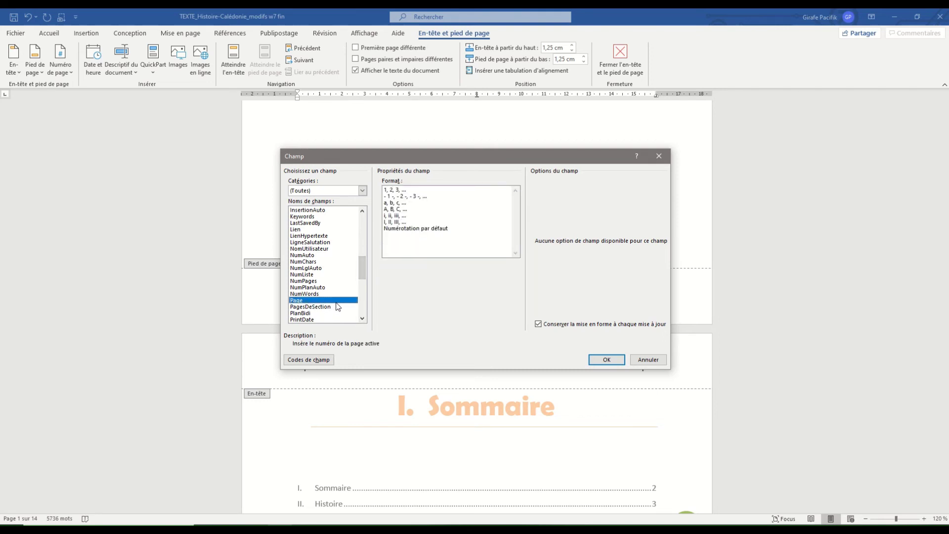
click(314, 280)
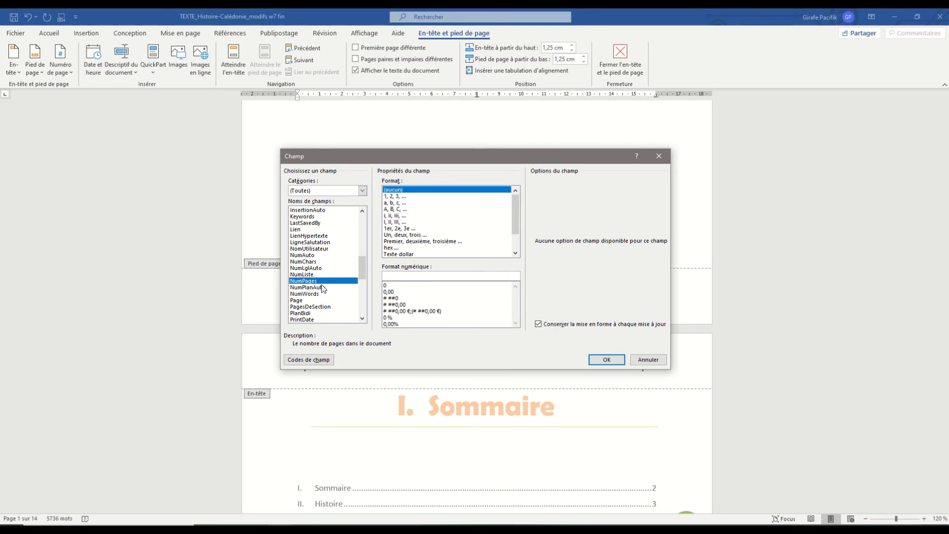
click(643, 363)
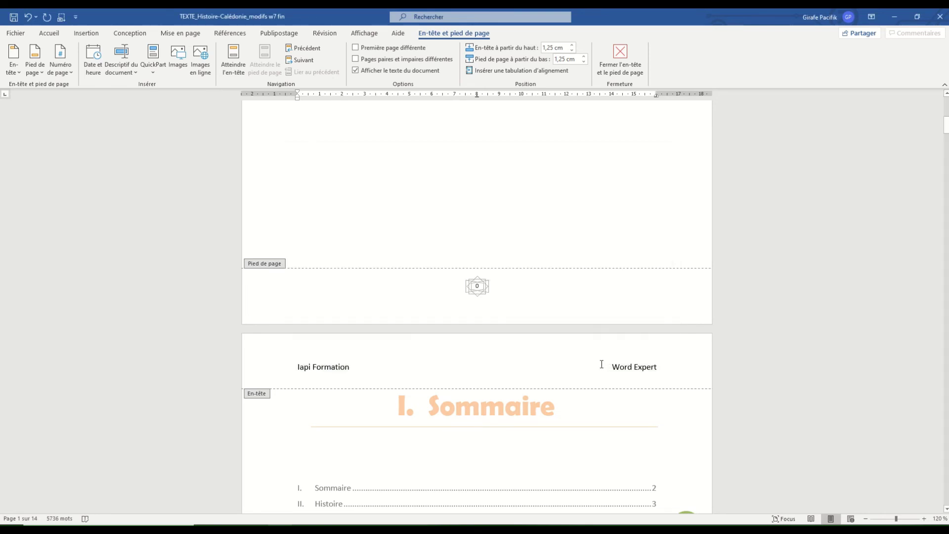
Add a new line to the footer beneath the page number and enter "Ceci est la page".
click(544, 291)
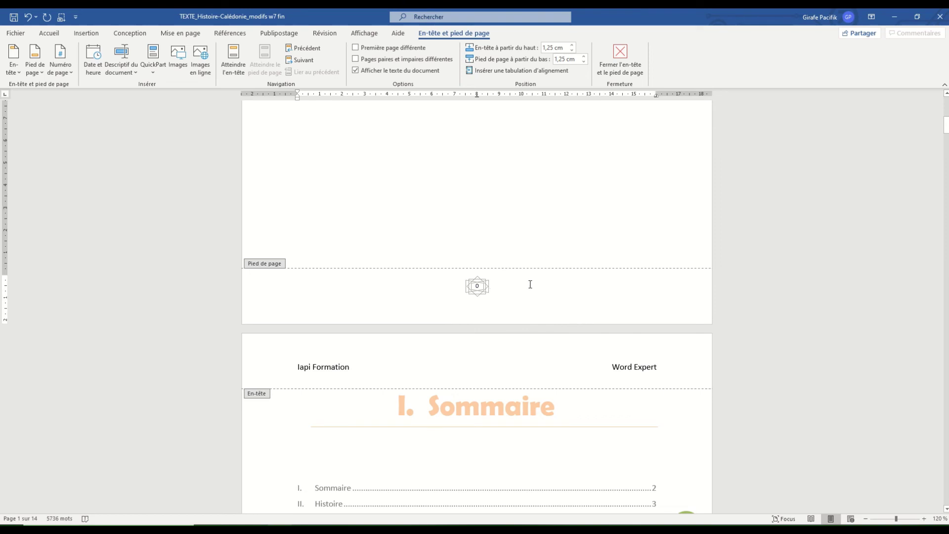
key(Return)
scroll(529, 293, down, 10)
click(483, 288)
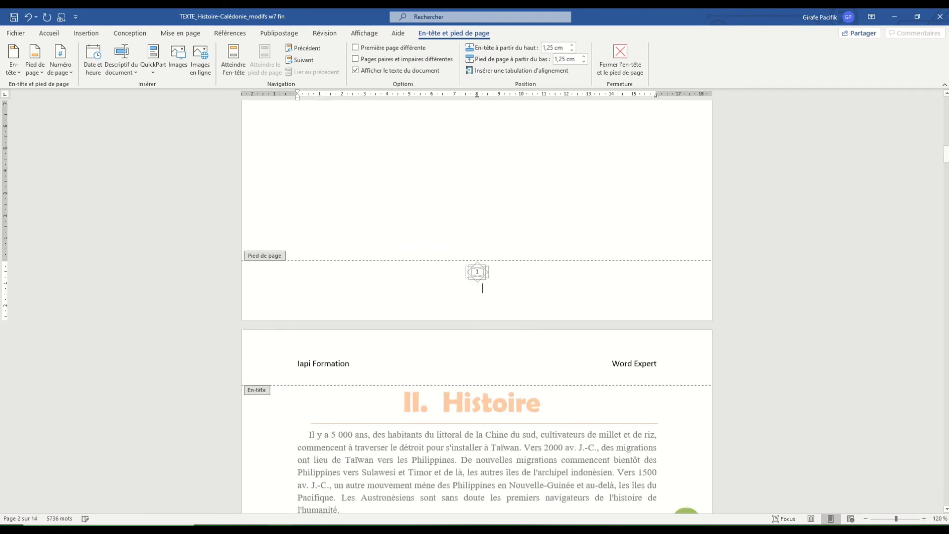
key(BackSpace)
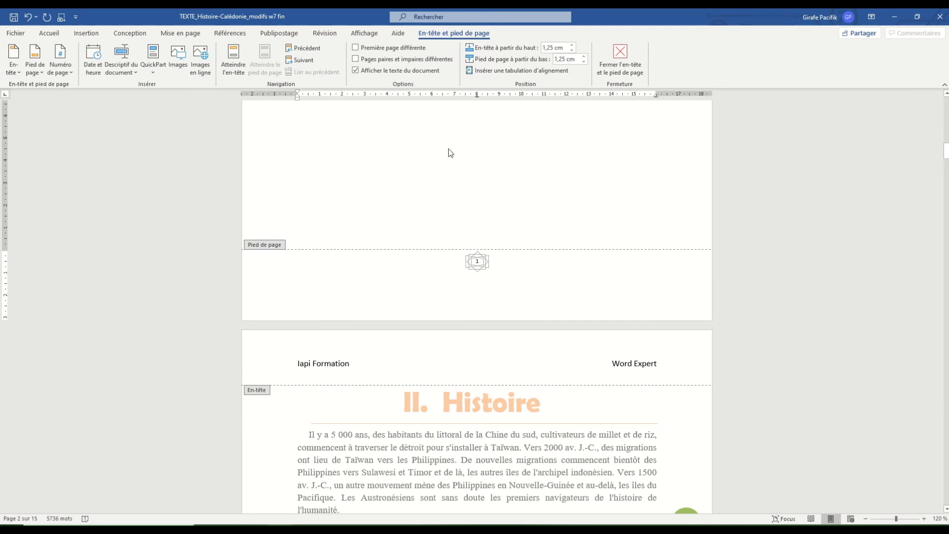
text(ceci)
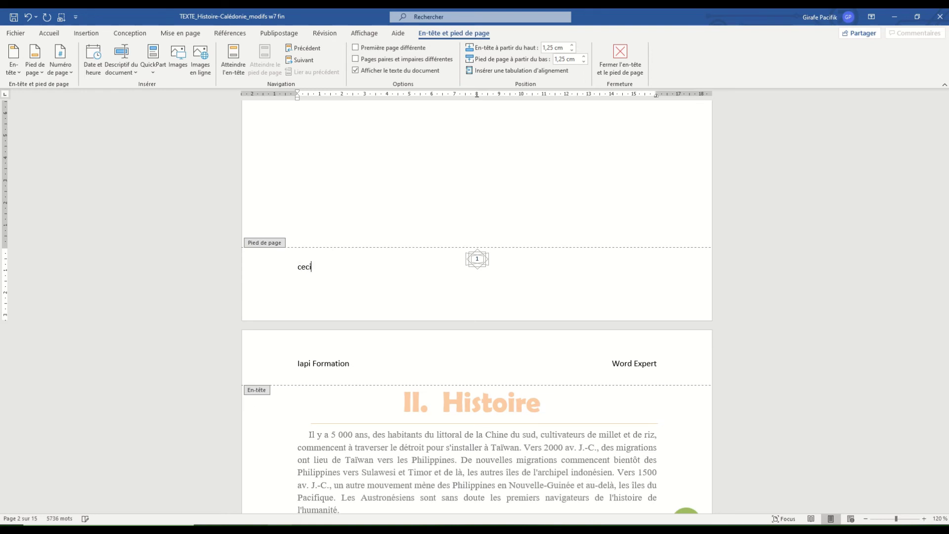
text( est la page)
Insert the Page field after "Ceci est la page" in the footer.
click(154, 58)
click(177, 116)
scroll(326, 257, down, 10)
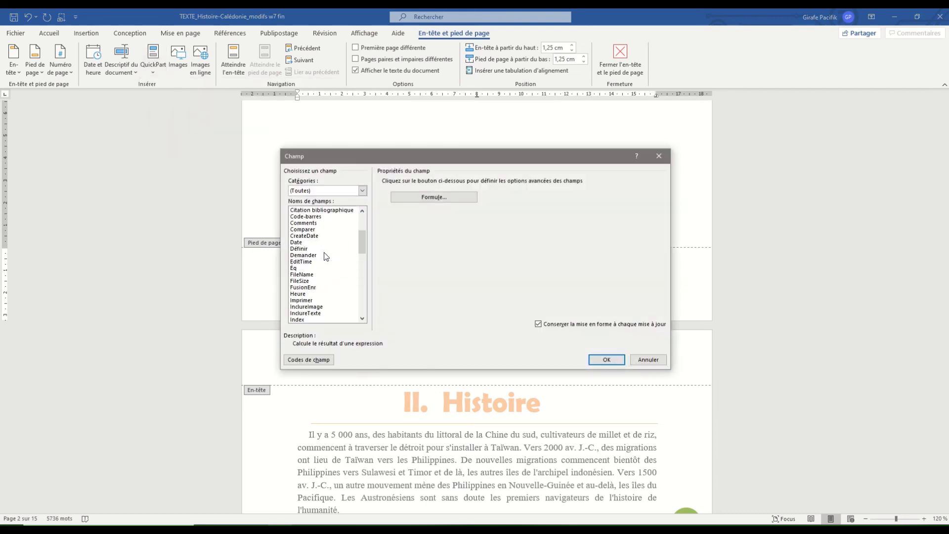
scroll(341, 271, down, 5)
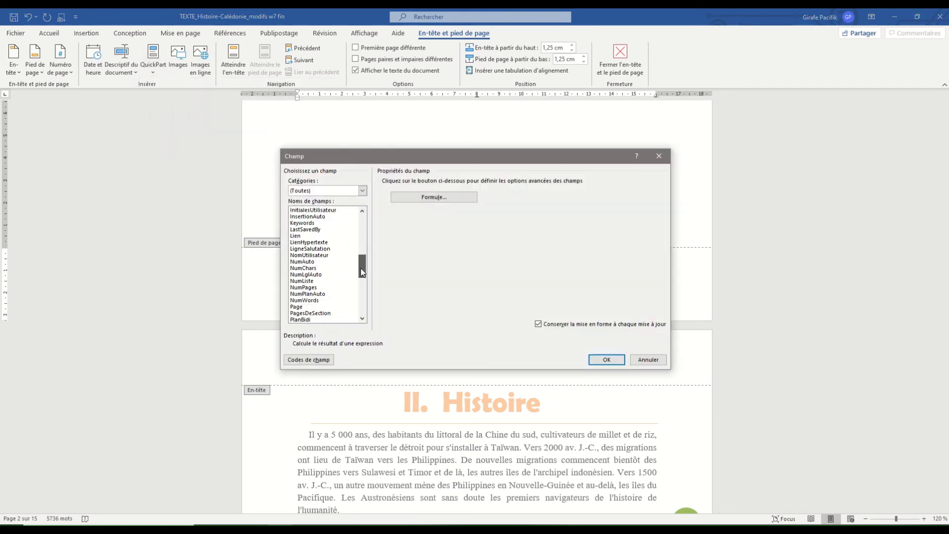
click(307, 249)
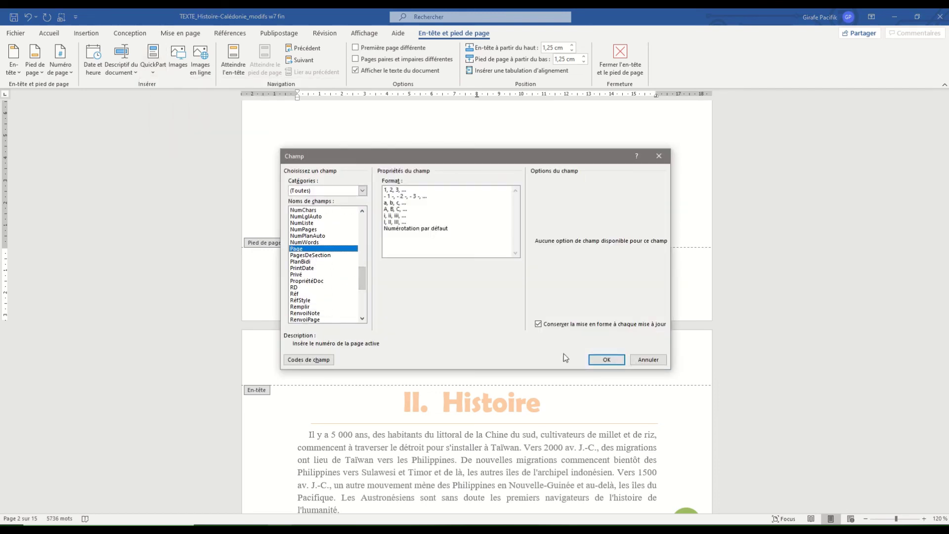
click(607, 360)
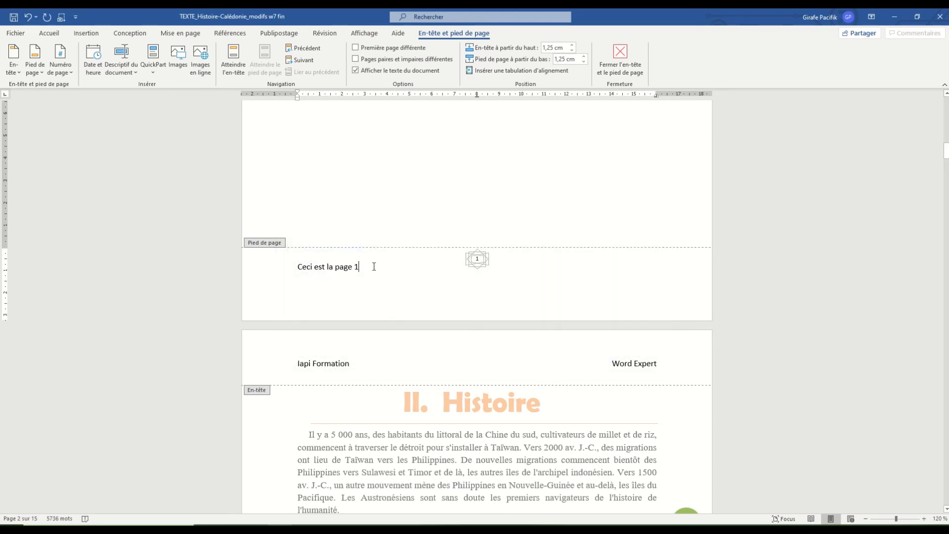
Continue the footer line with "sur un total de", the NumPages field and the word "pages".
drag(364, 267, 297, 267)
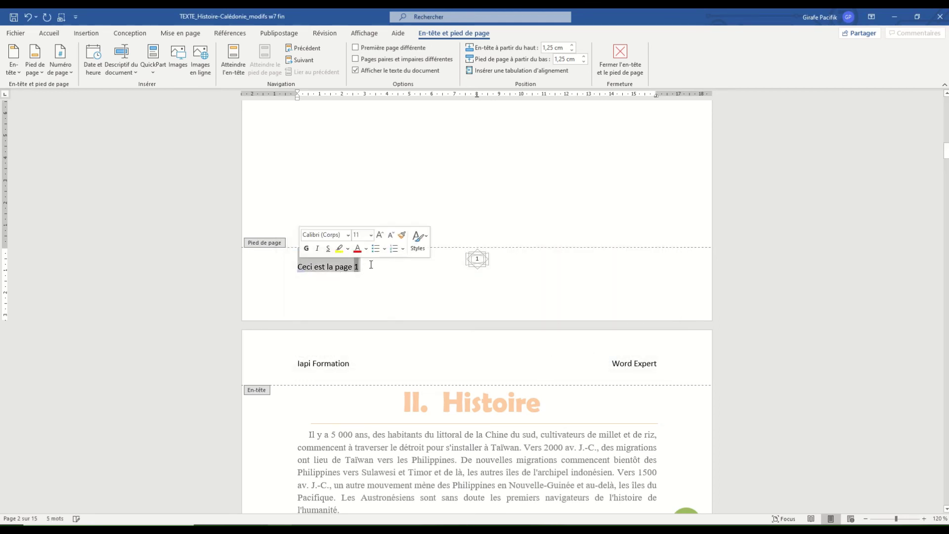
click(379, 268)
text(sur un total de)
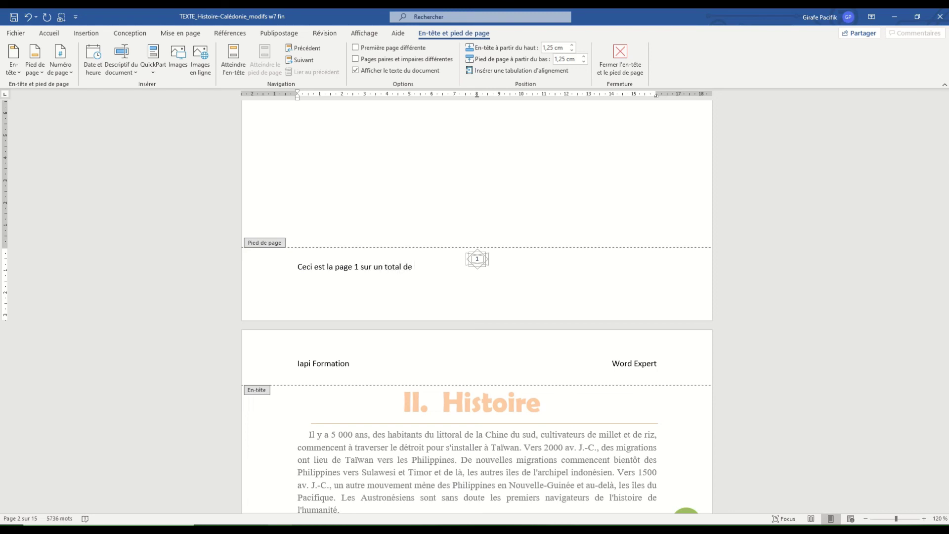
click(150, 64)
click(195, 124)
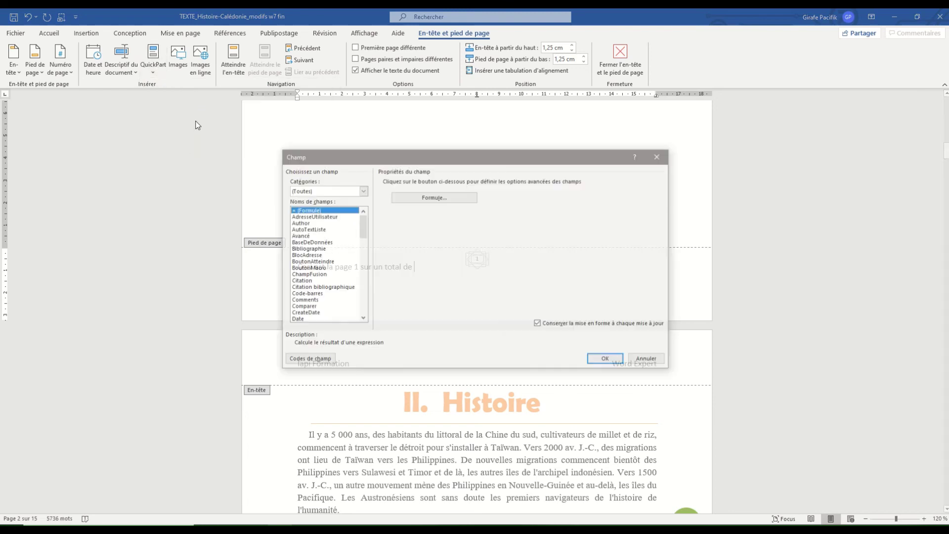
drag(359, 224, 361, 266)
click(303, 300)
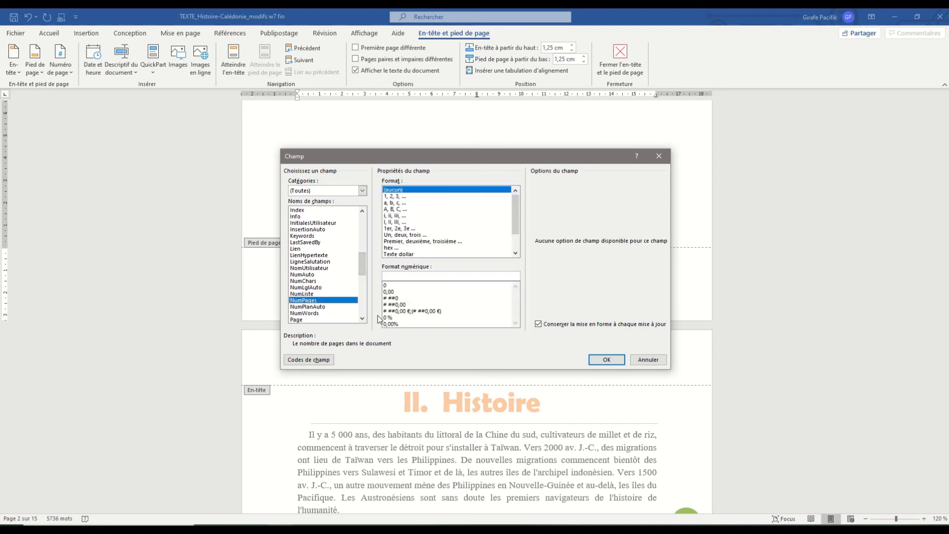
click(616, 361)
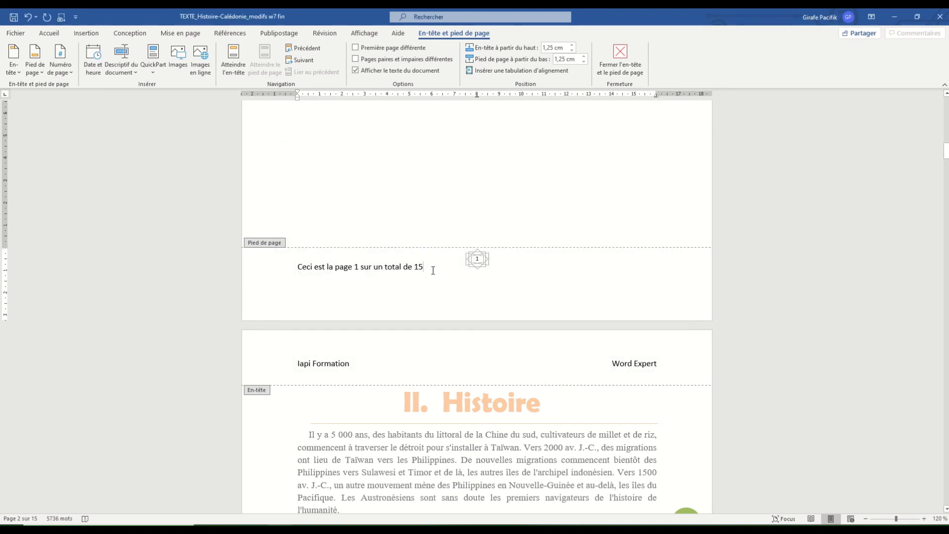
text(pages)
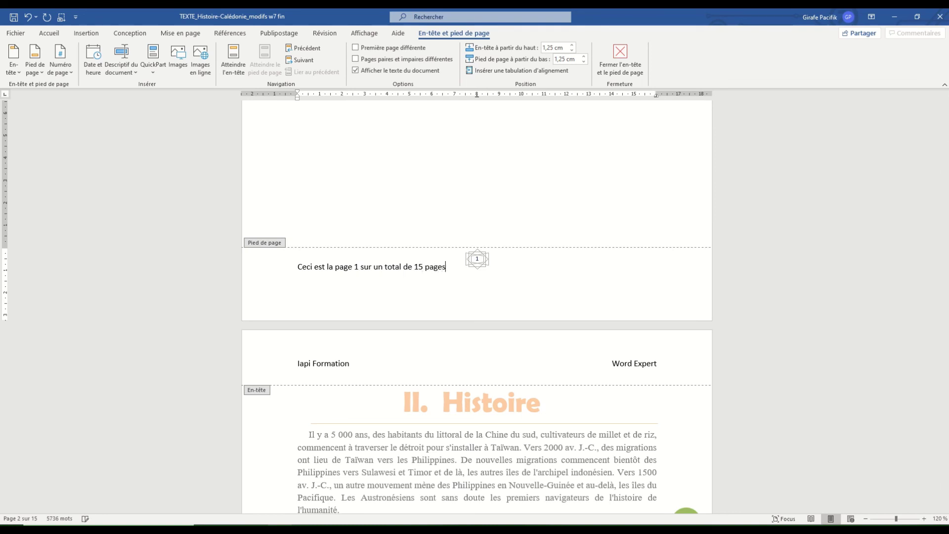
Close the footer and check the page-of-total text on the following pages and the cover page.
drag(296, 266, 470, 269)
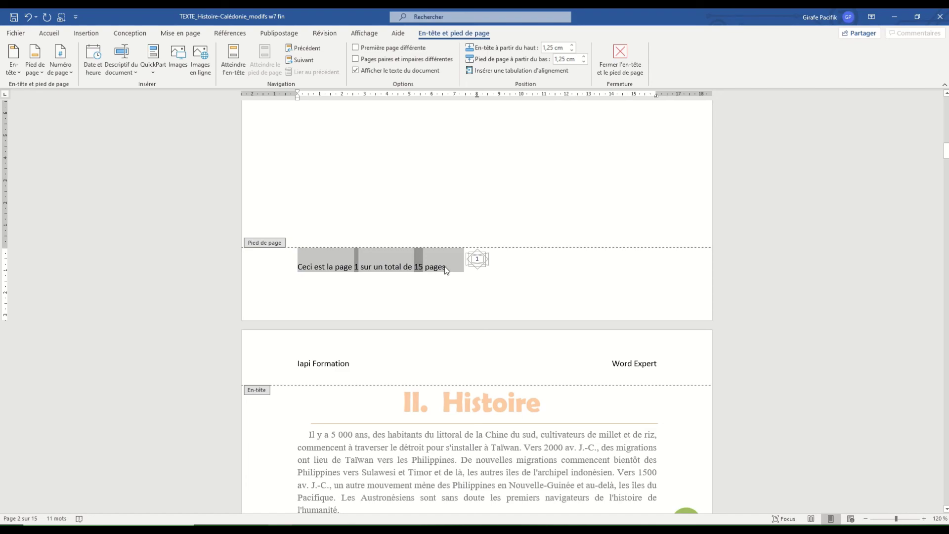
double_click(435, 213)
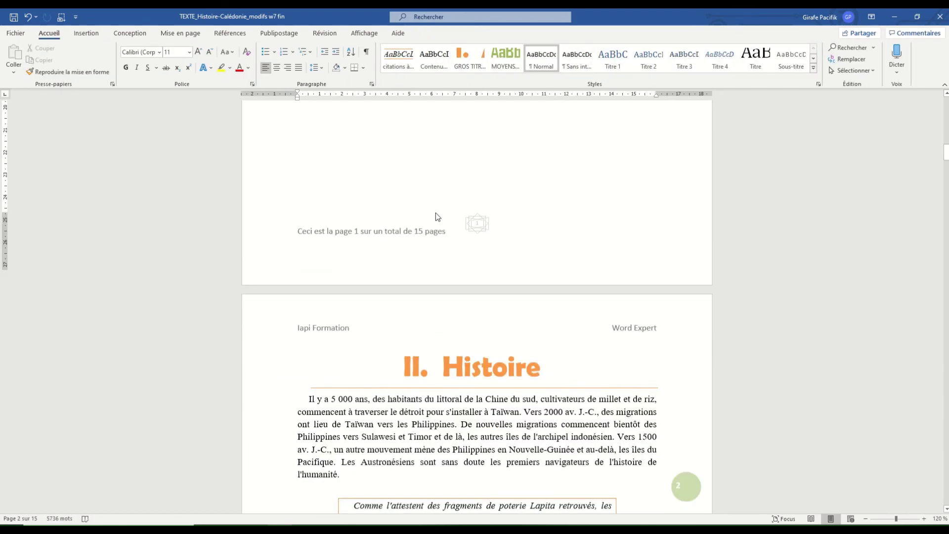
scroll(435, 212, down, 10)
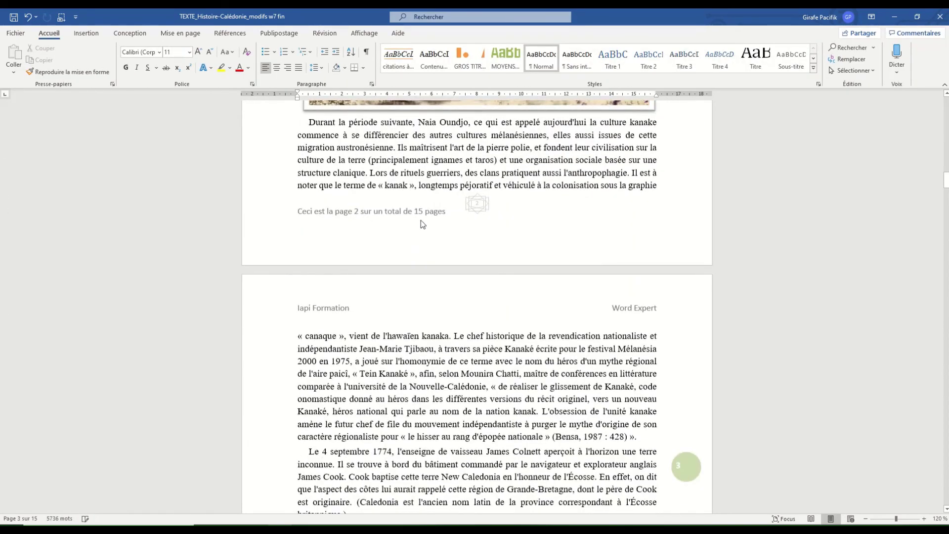
scroll(420, 224, down, 10)
scroll(413, 315, down, 5)
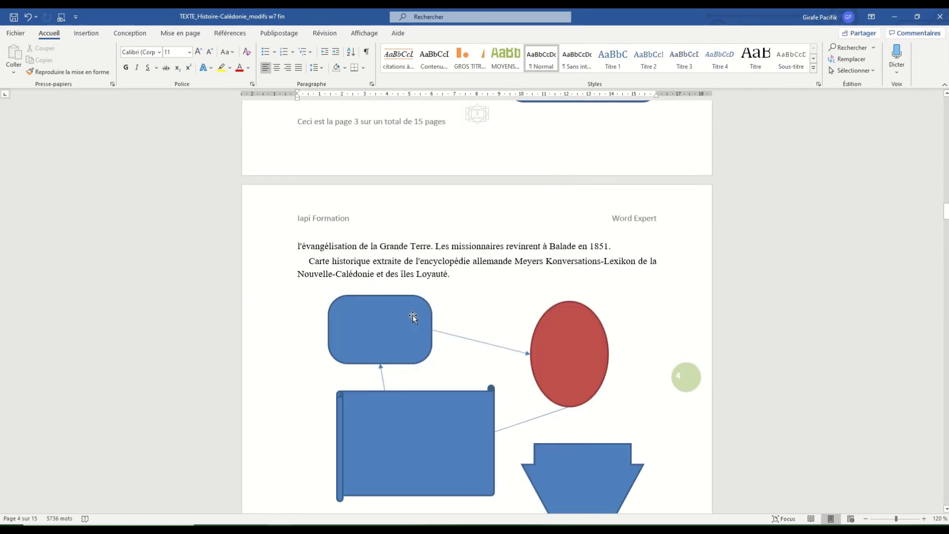
scroll(434, 257, up, 15)
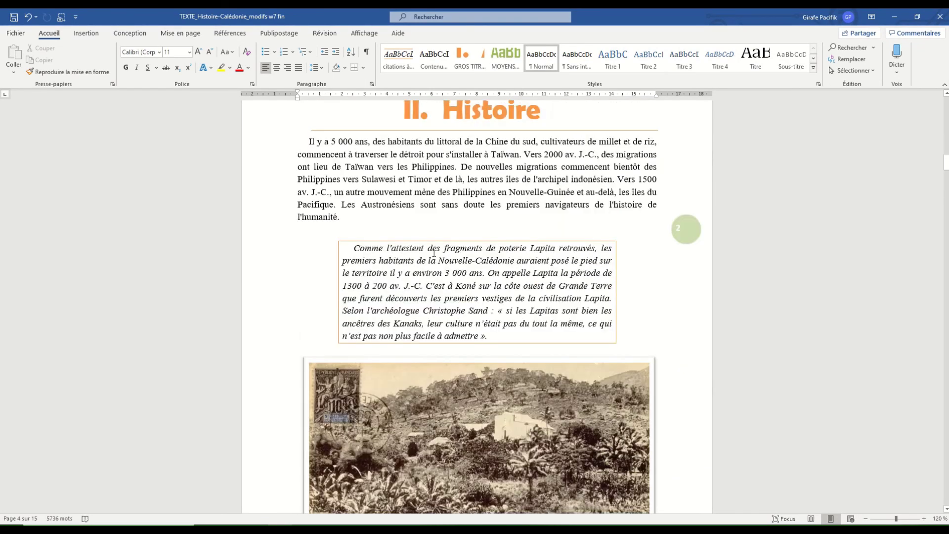
scroll(434, 253, up, 15)
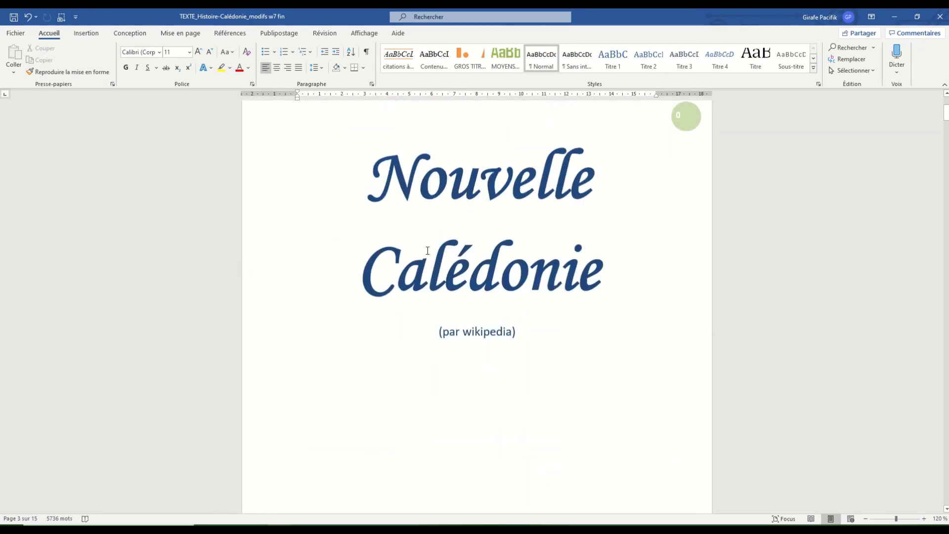
scroll(479, 435, down, 10)
Open the Sommaire page's header and examine the Author, FileName and FileSize fields in the list of available fields.
click(415, 195)
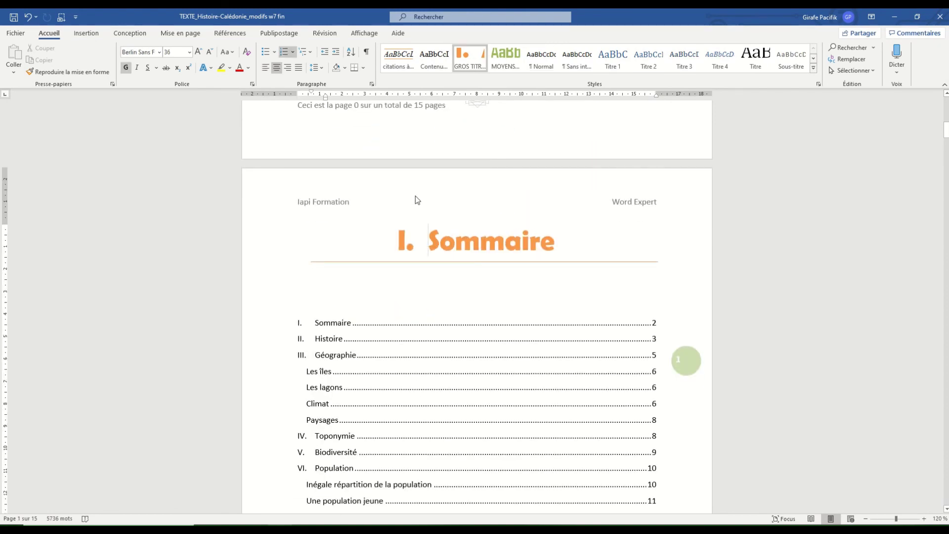
double_click(415, 196)
click(153, 55)
click(177, 115)
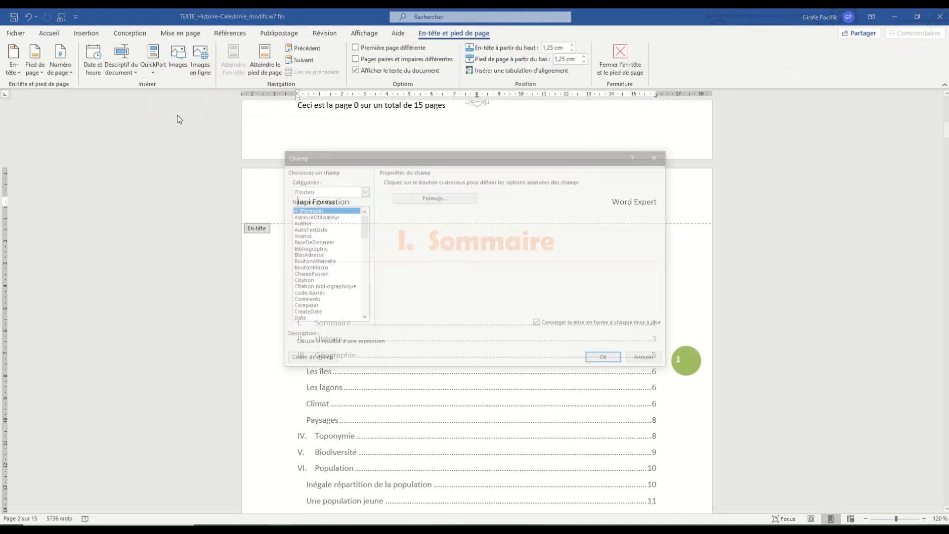
mouse_move(362, 227)
mouse_down()
mouse_move(357, 320)
mouse_move(360, 222)
mouse_up()
click(314, 223)
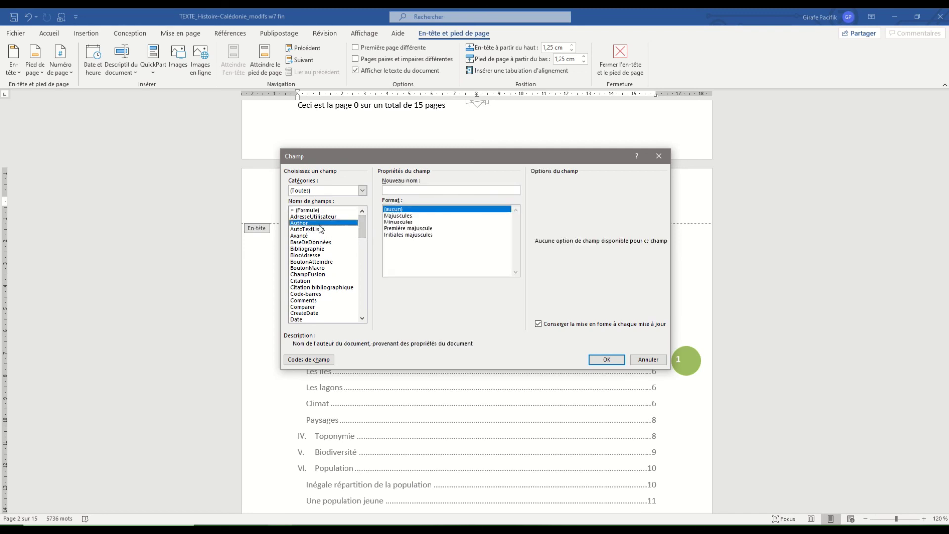
double_click(363, 319)
double_click(363, 319)
double_click(362, 319)
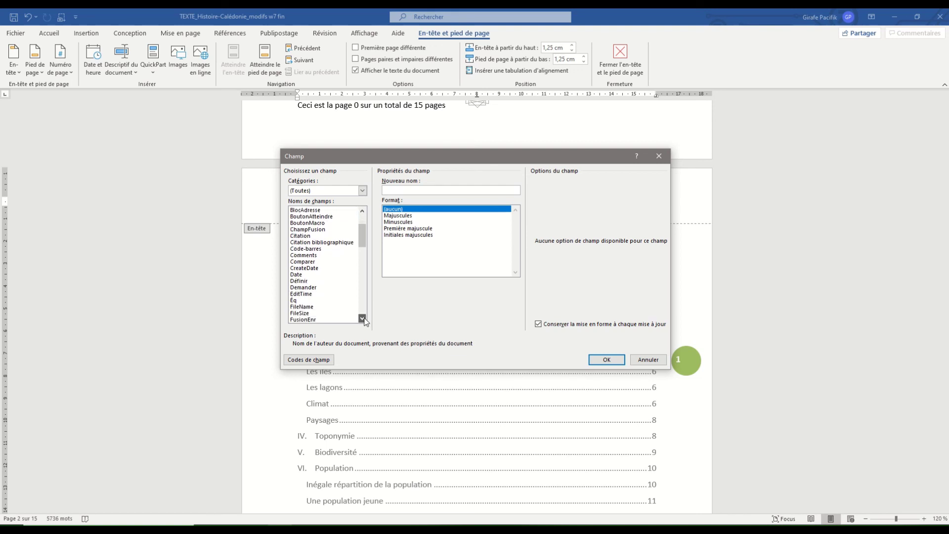
double_click(363, 318)
double_click(363, 319)
click(363, 319)
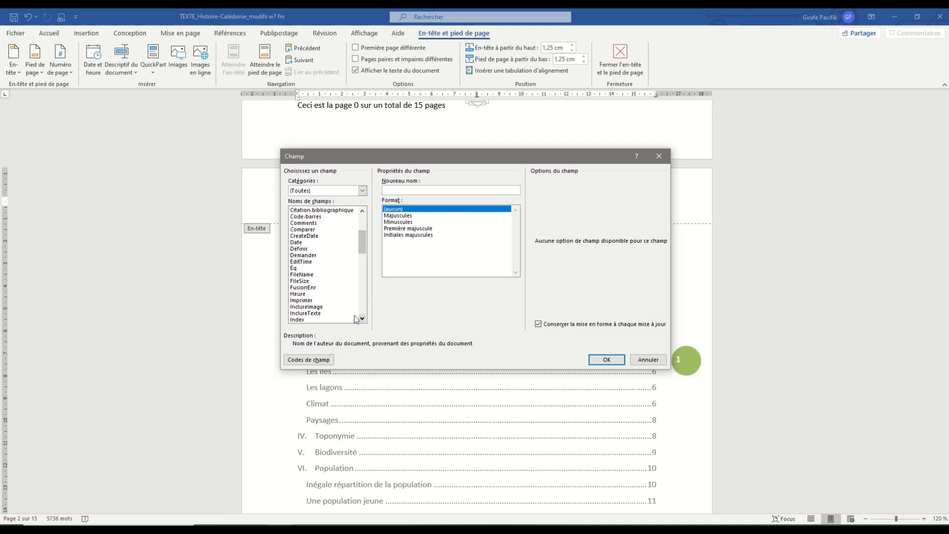
click(319, 275)
click(317, 281)
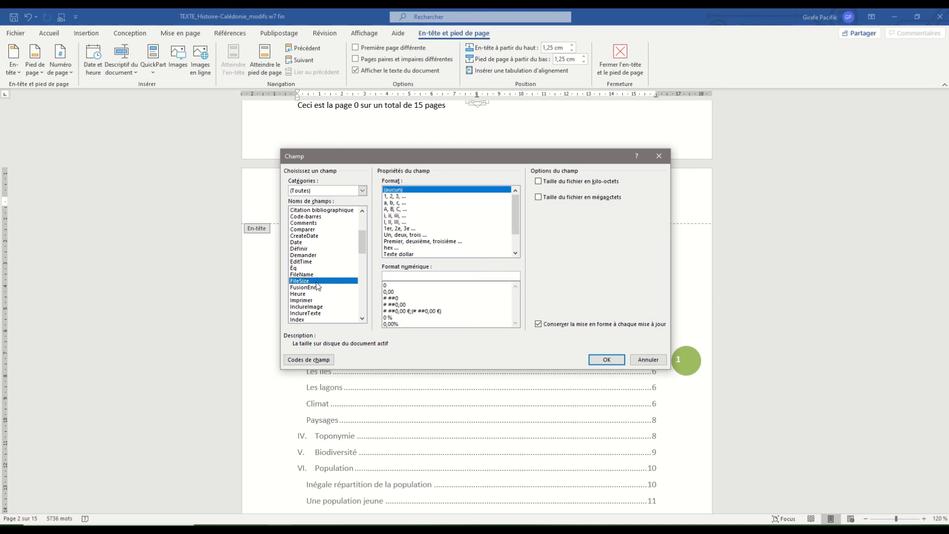
Look through the field names beyond FileSize and close the field list without inserting any.
click(362, 319)
double_click(363, 318)
double_click(362, 319)
double_click(362, 319)
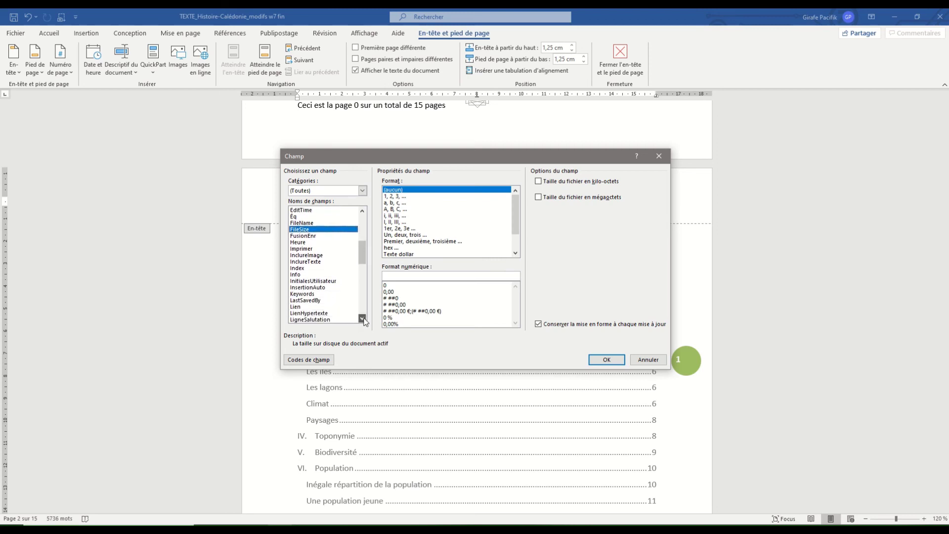
double_click(363, 319)
double_click(362, 318)
double_click(363, 319)
click(363, 318)
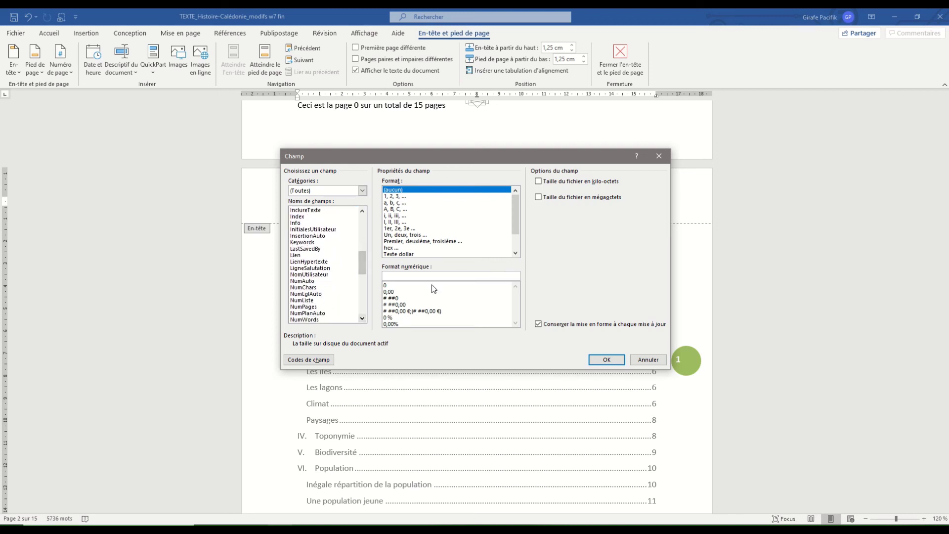
click(644, 362)
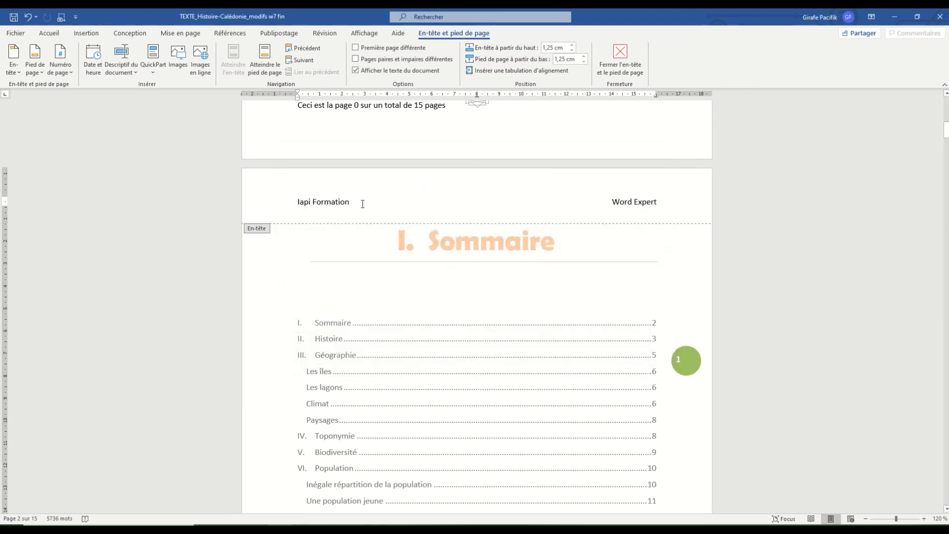